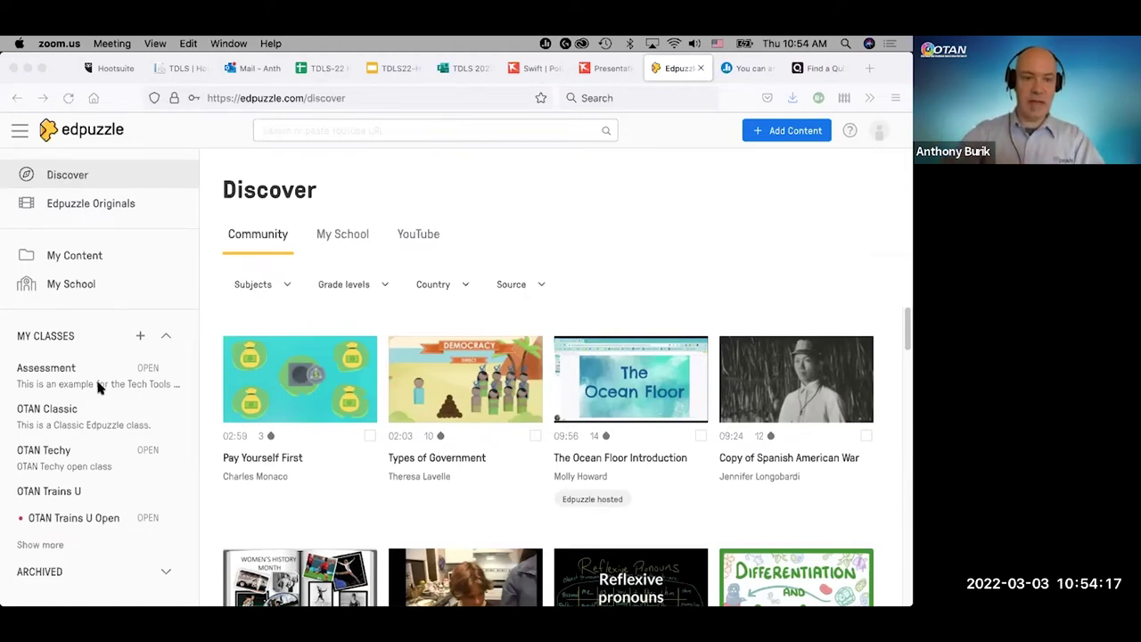
# - Open the absentee voting assignment report from the TDLS Practice class's full assignment list
pyautogui.click(49, 550)
pyautogui.click(49, 550)
pyautogui.click(49, 556)
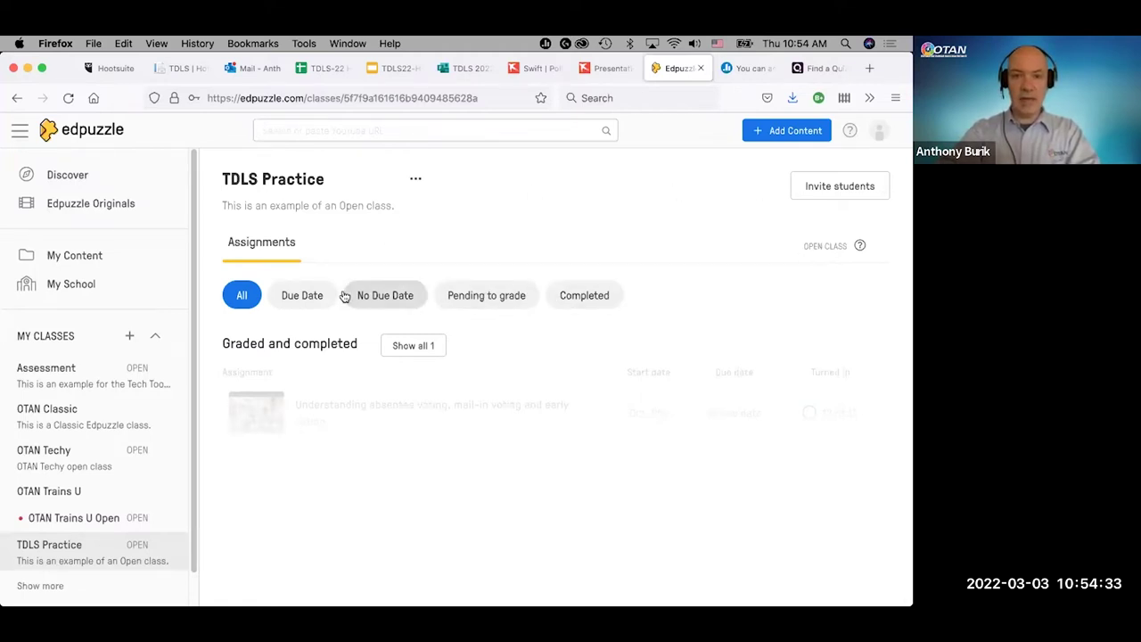
pyautogui.click(407, 346)
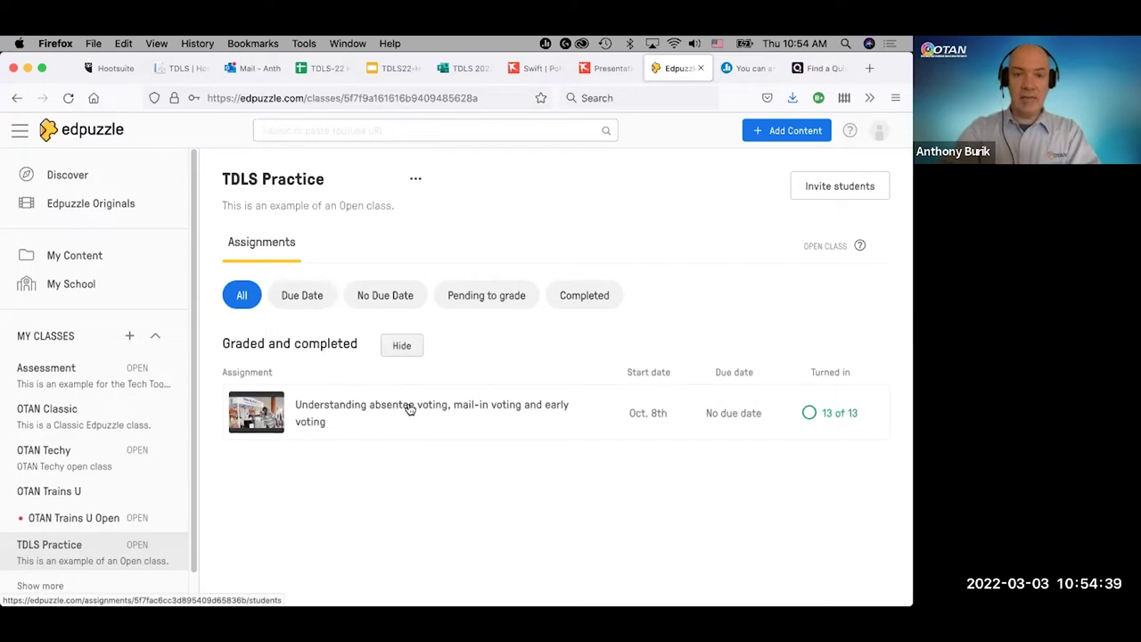
pyautogui.click(410, 407)
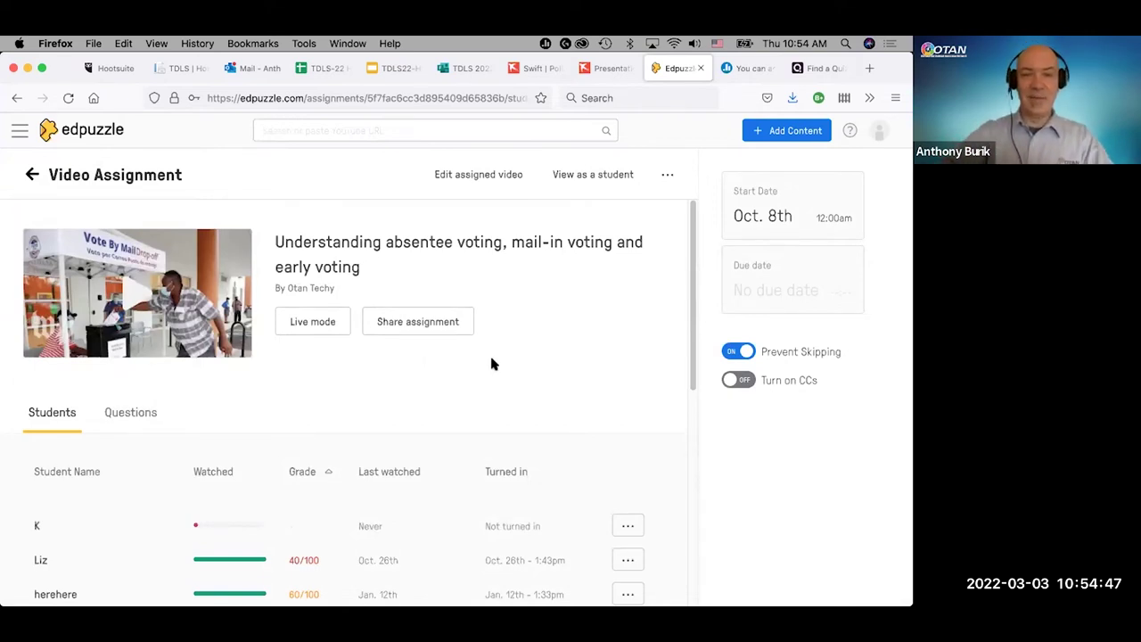
pyautogui.scroll(-2, 561, 337)
pyautogui.scroll(1, 562, 337)
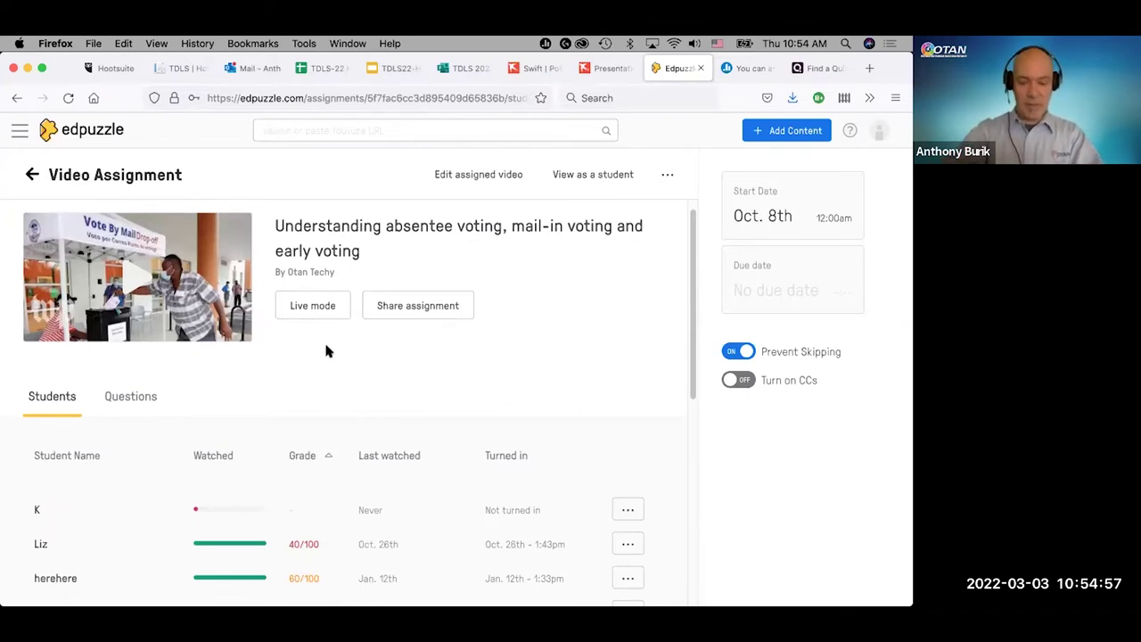
pyautogui.scroll(-2, 318, 349)
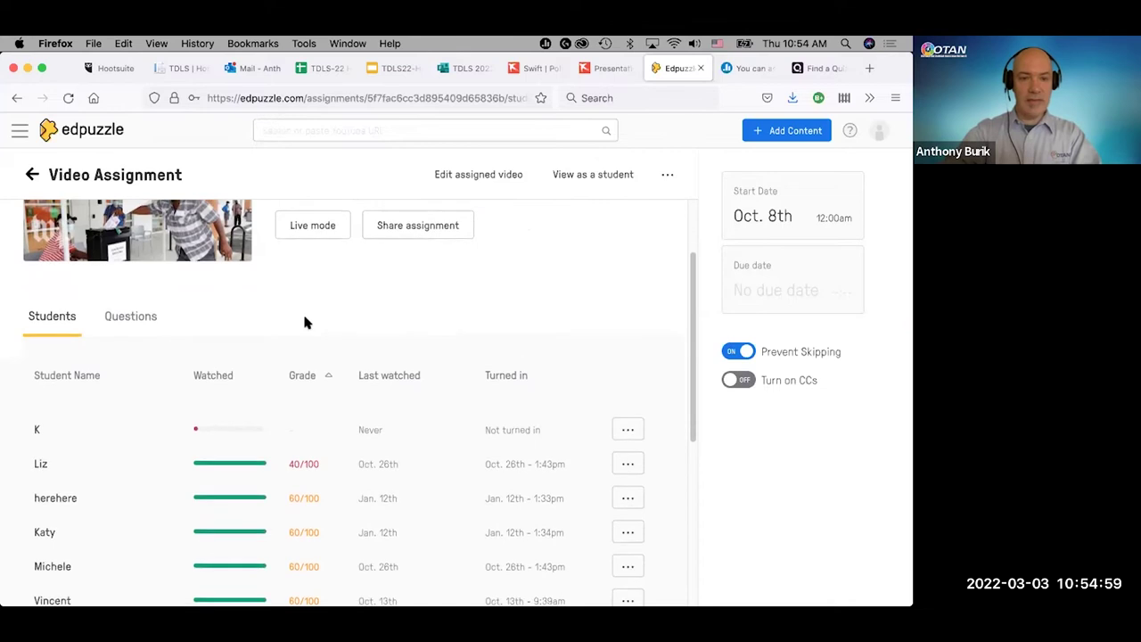
pyautogui.scroll(-1, 306, 309)
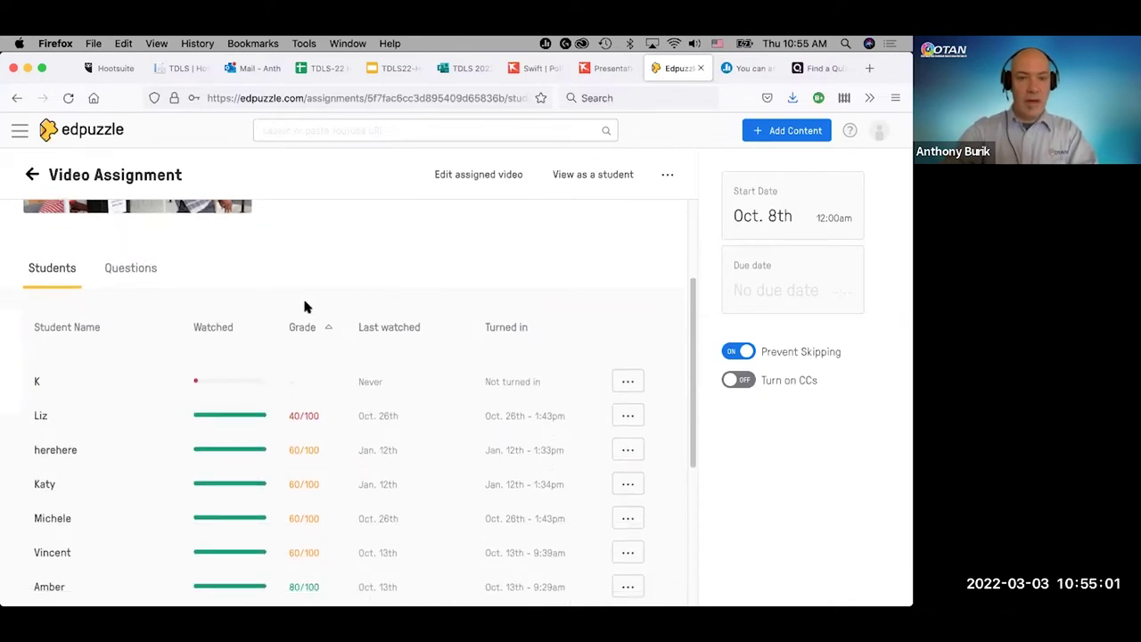
pyautogui.scroll(1, 411, 272)
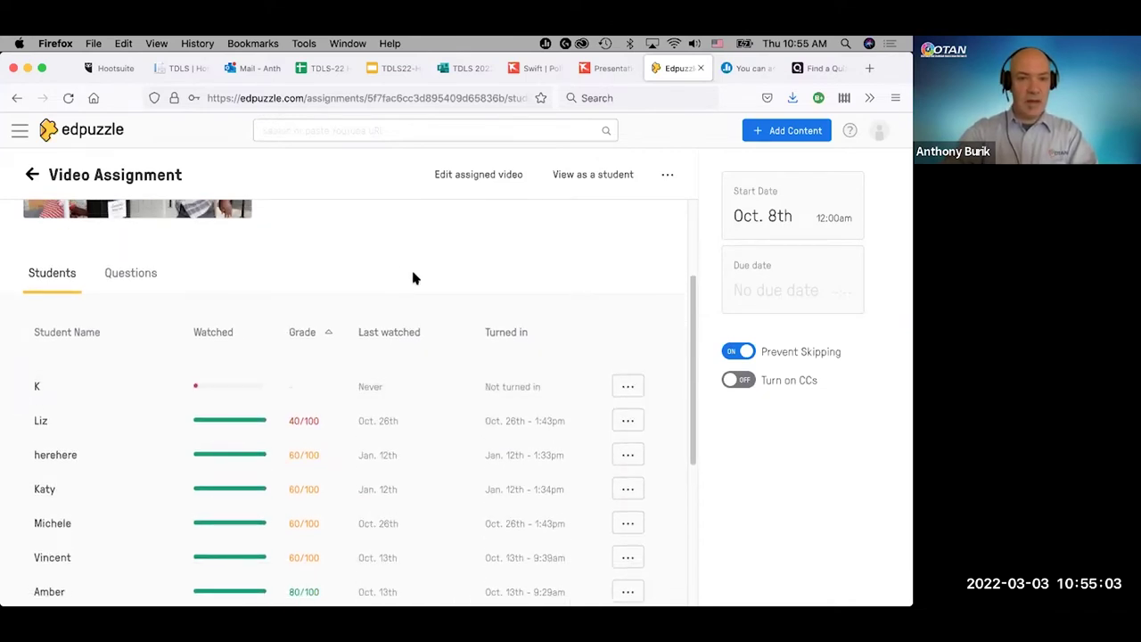
pyautogui.scroll(2, 412, 278)
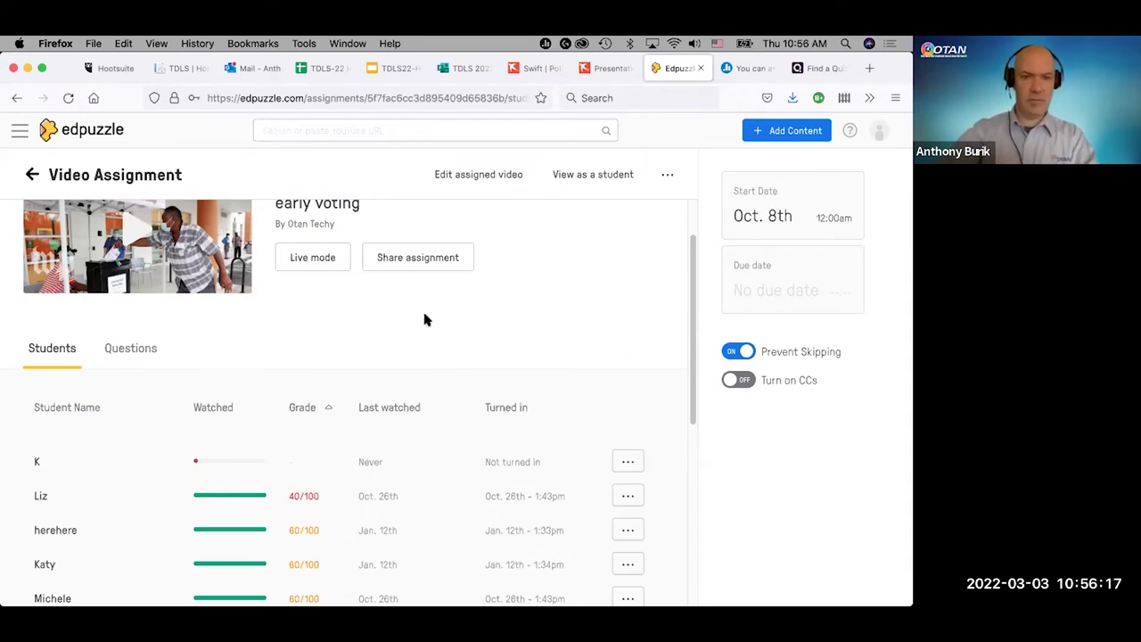
pyautogui.scroll(2, 422, 319)
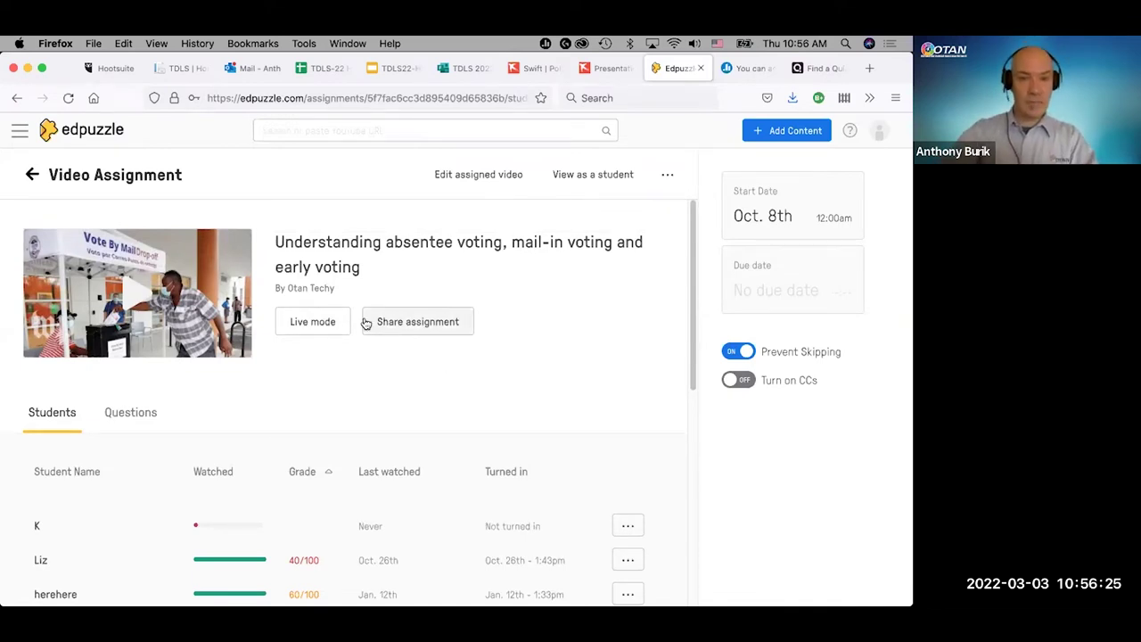
pyautogui.scroll(-1, 263, 379)
pyautogui.scroll(-2, 263, 380)
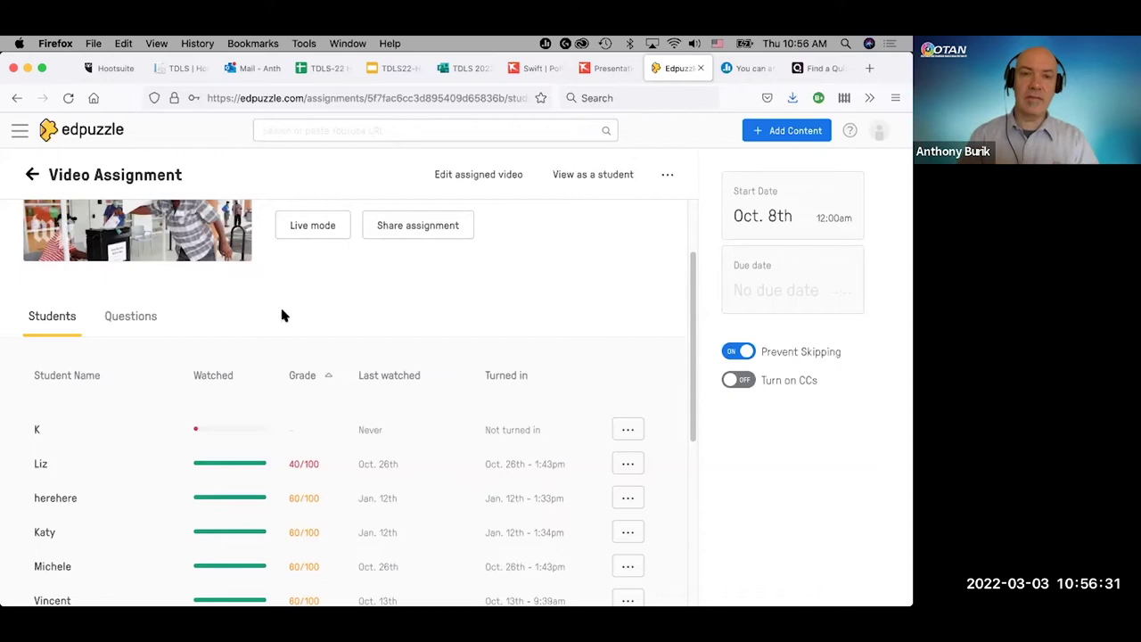
pyautogui.scroll(2, 282, 316)
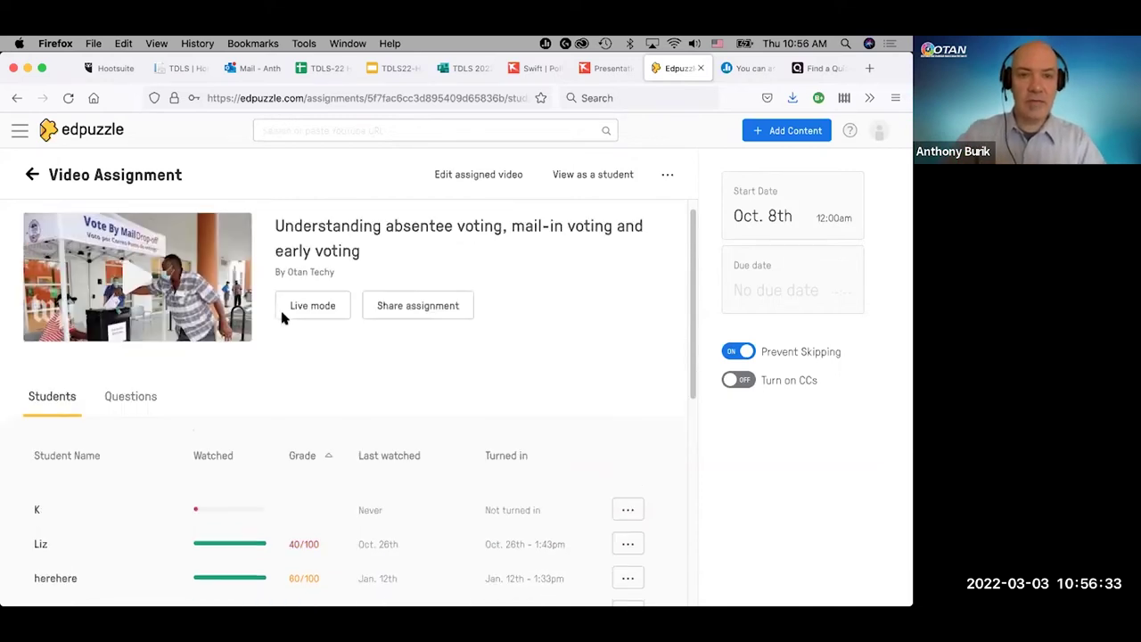
pyautogui.scroll(1, 279, 307)
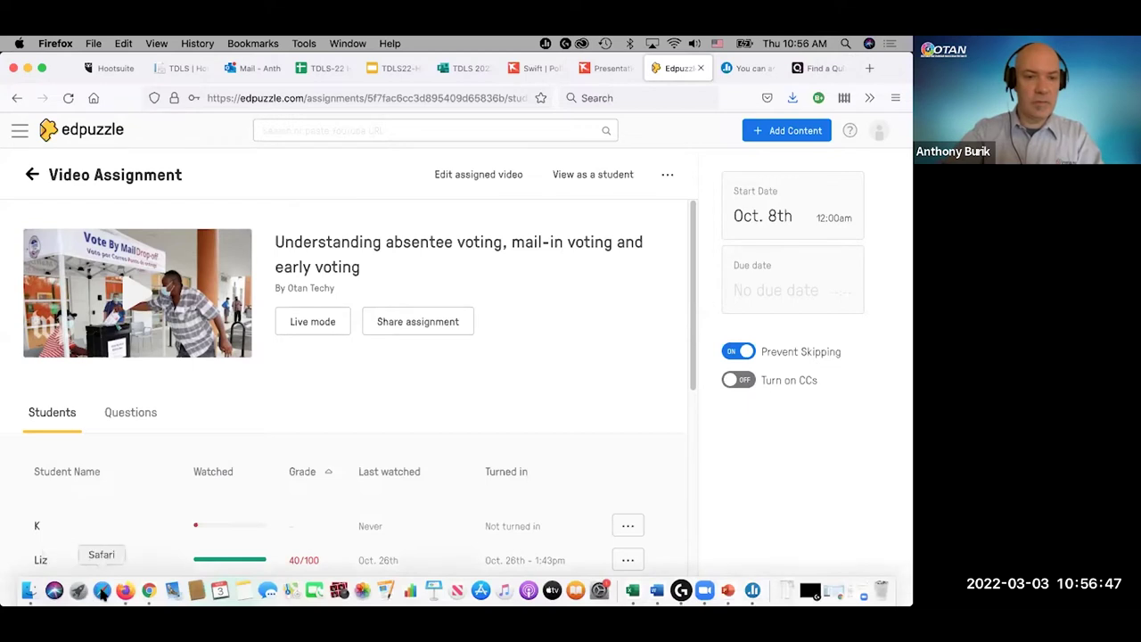
# - Open a new Firefox private browsing window from the main menu
pyautogui.click(894, 99)
pyautogui.click(593, 132)
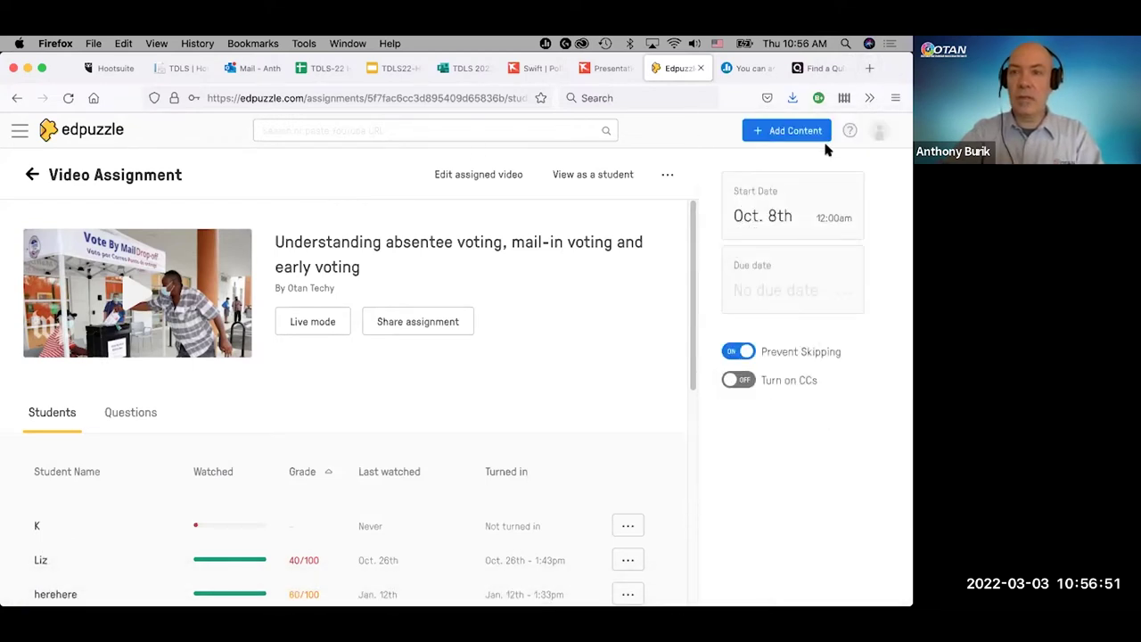
pyautogui.click(895, 101)
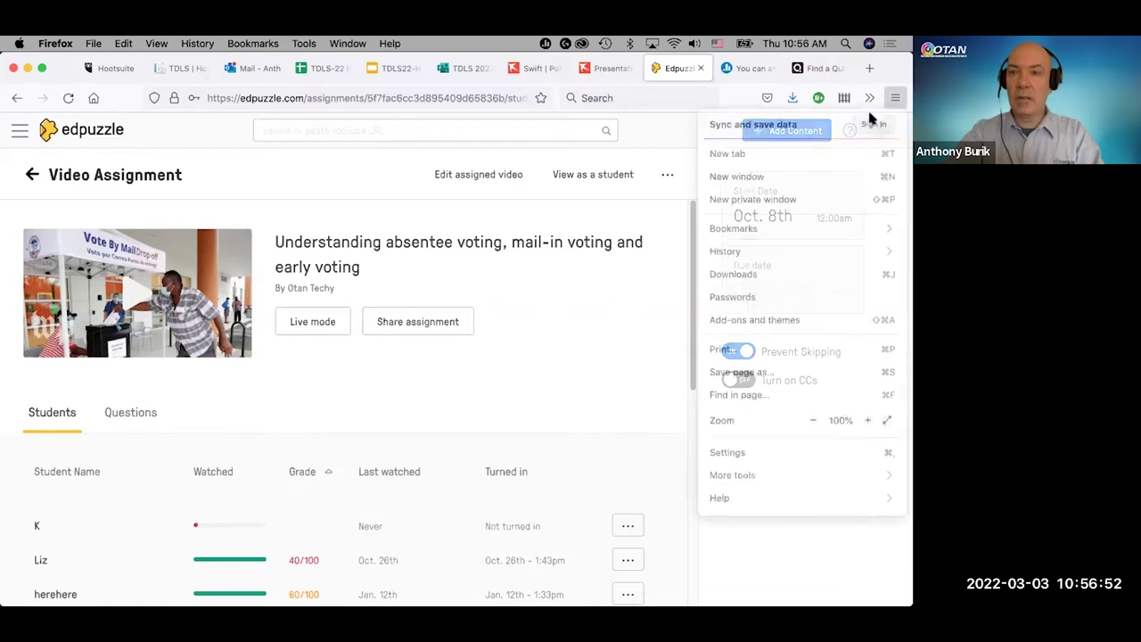
pyautogui.click(847, 204)
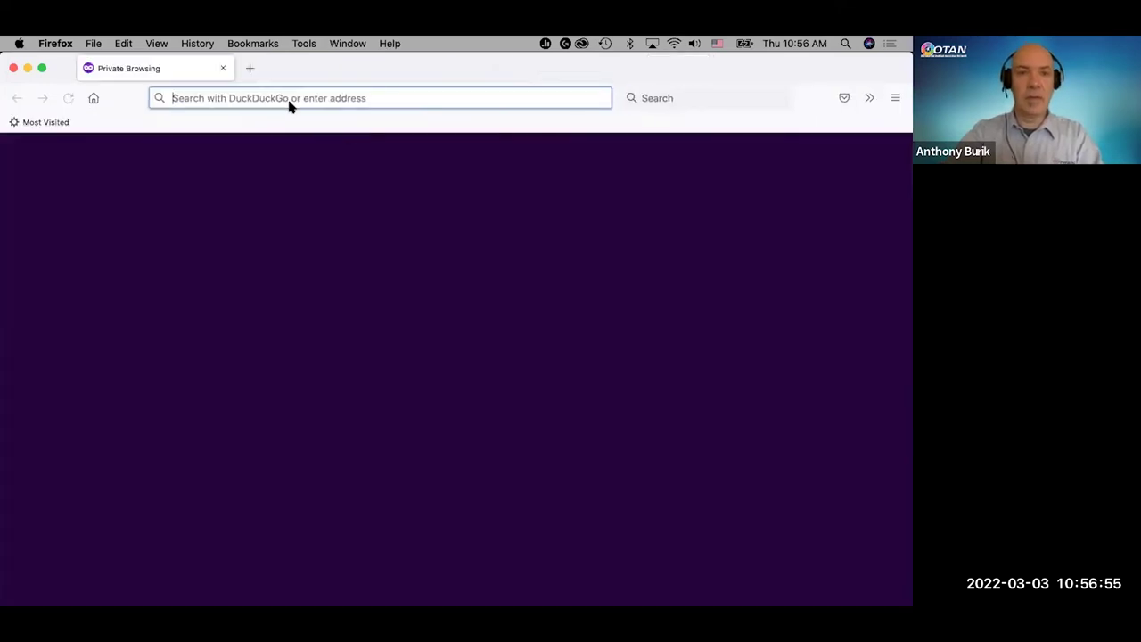
# - Load edpuzzle.com in the private window
pyautogui.click(288, 98)
pyautogui.write('edpuzzle')
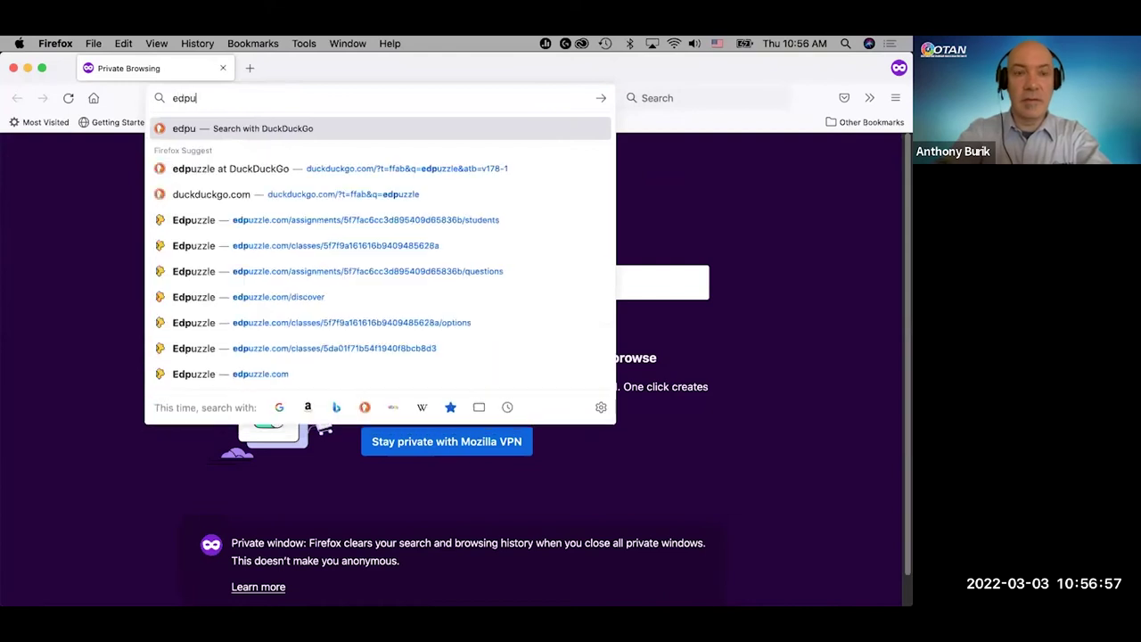
pyautogui.write('.com')
pyautogui.press('Return')
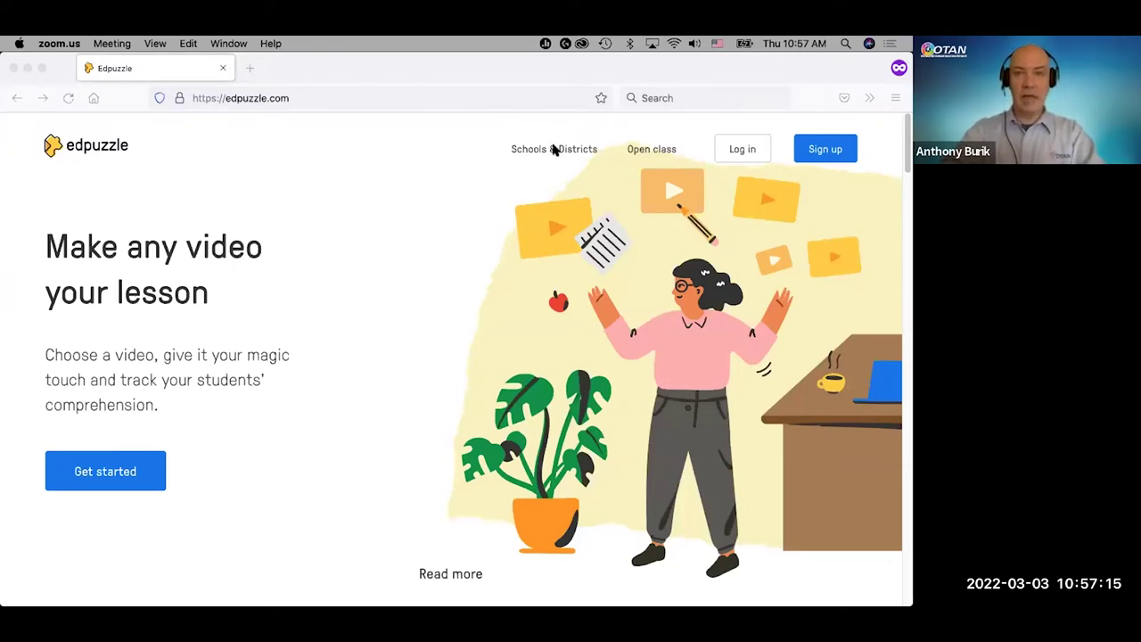
# - Find the TDLS Practice open class by entering its class code
pyautogui.click(652, 152)
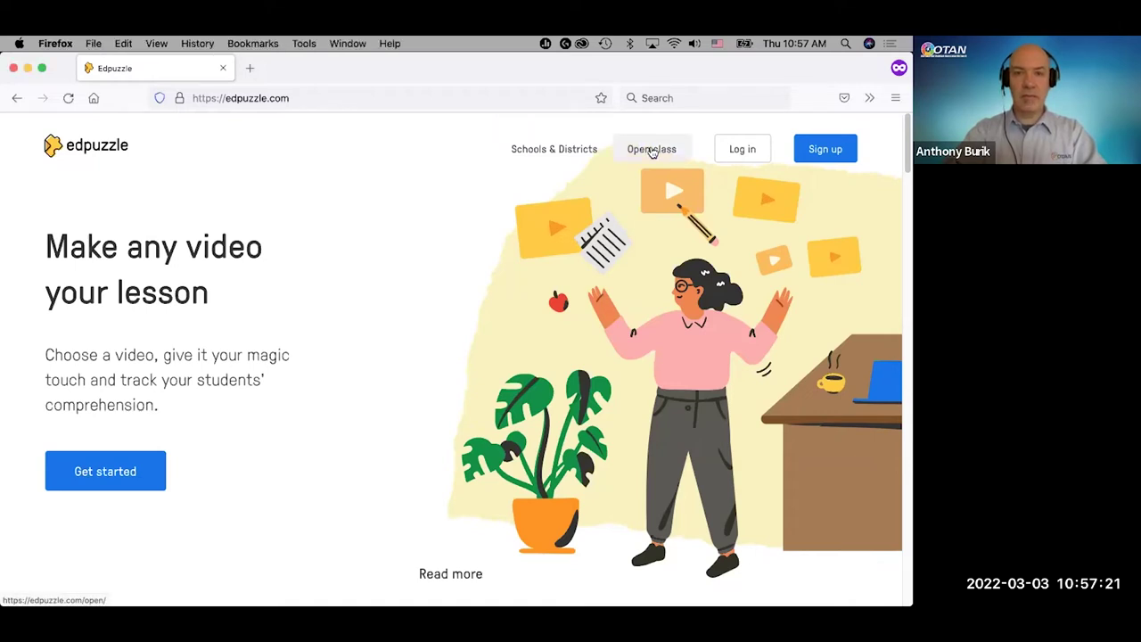
pyautogui.click(651, 150)
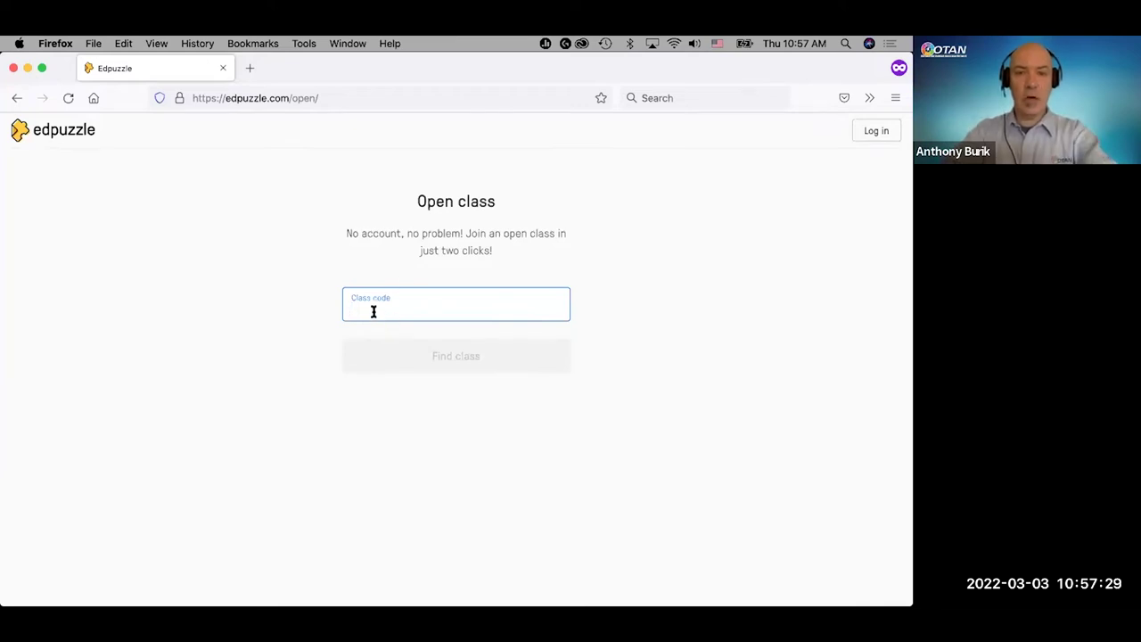
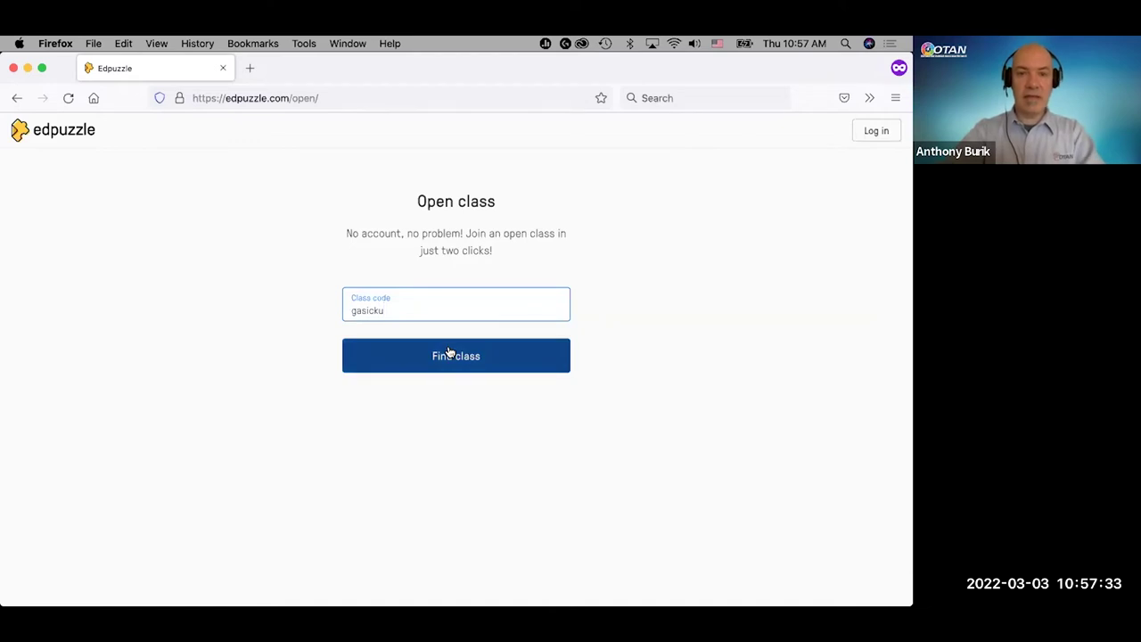
pyautogui.click(450, 353)
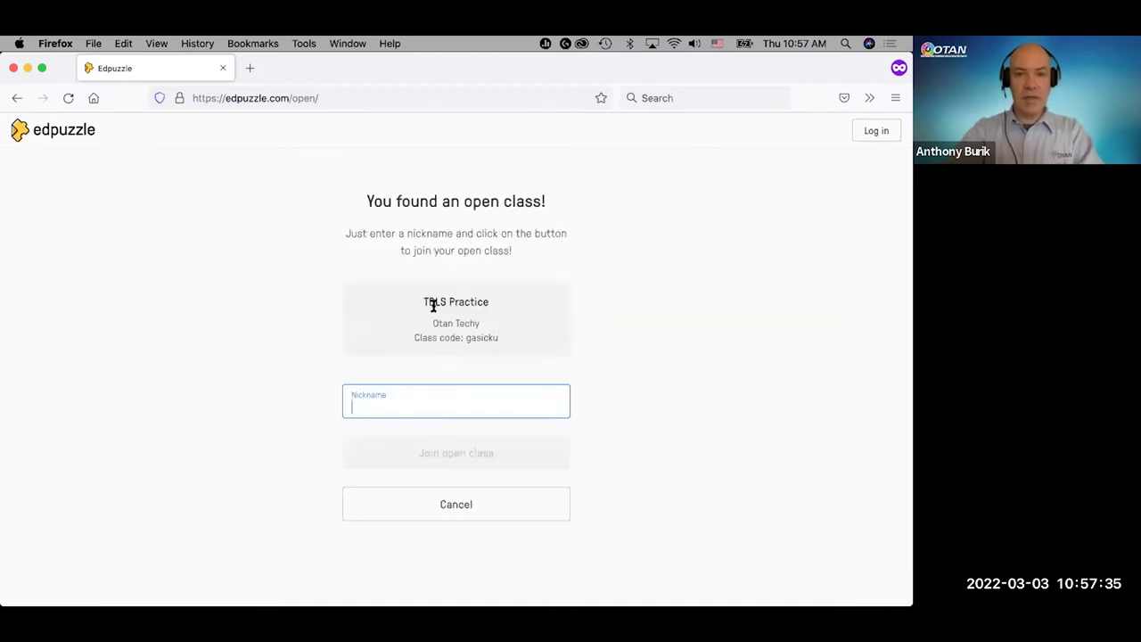
pyautogui.moveTo(422, 301); pyautogui.dragTo(489, 305)
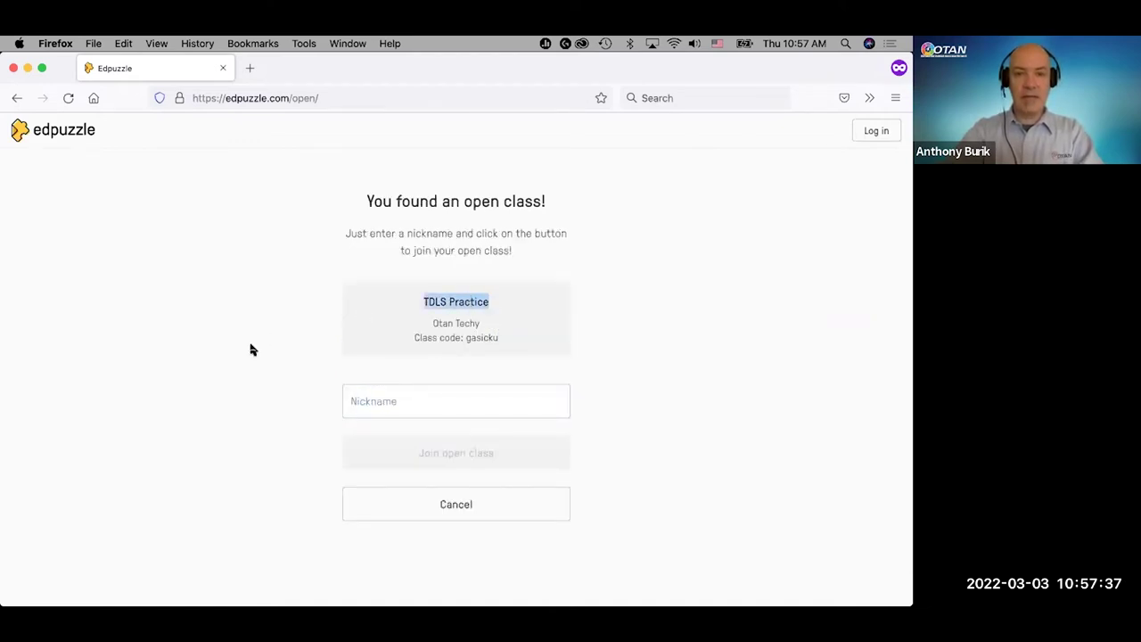
# - Join the TDLS Practice open class as a student under a nickname
pyautogui.click(396, 400)
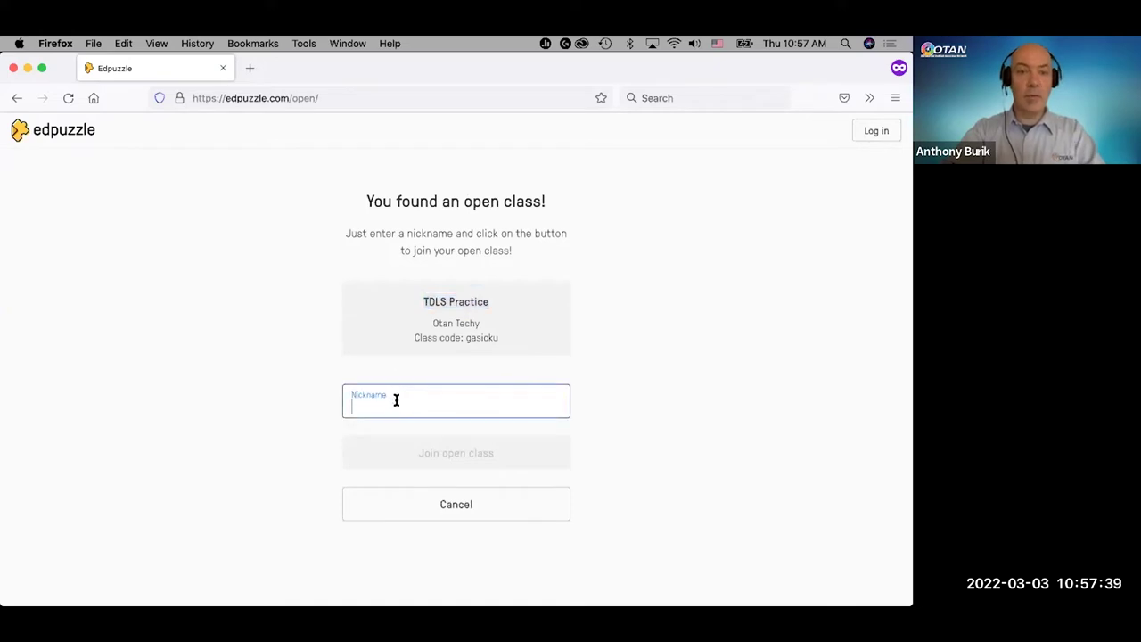
pyautogui.write('AB')
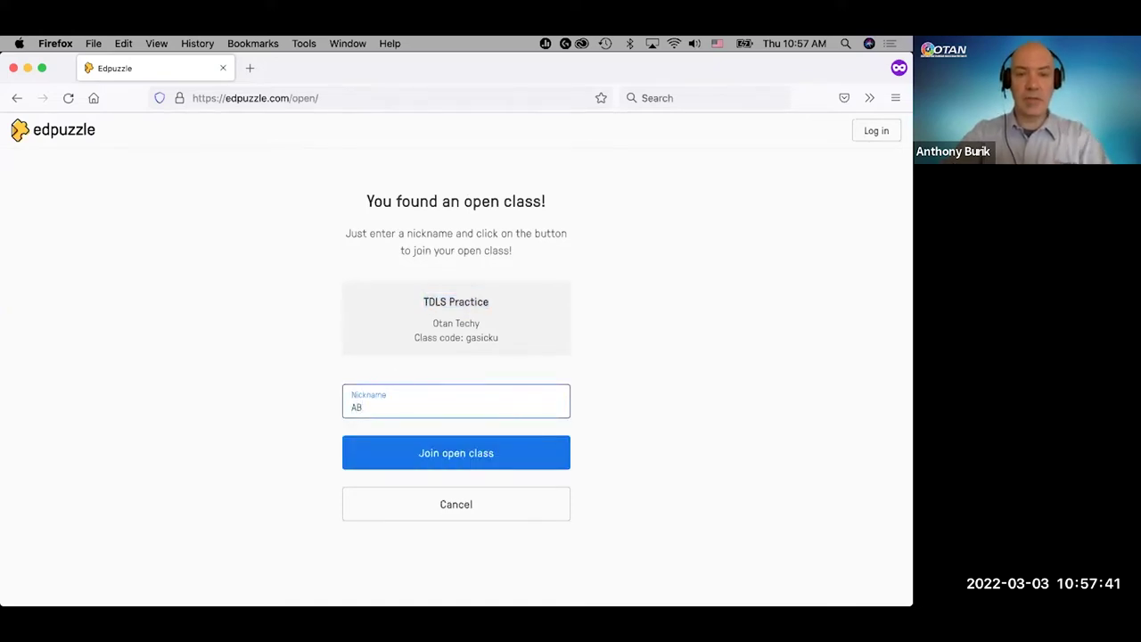
pyautogui.click(457, 452)
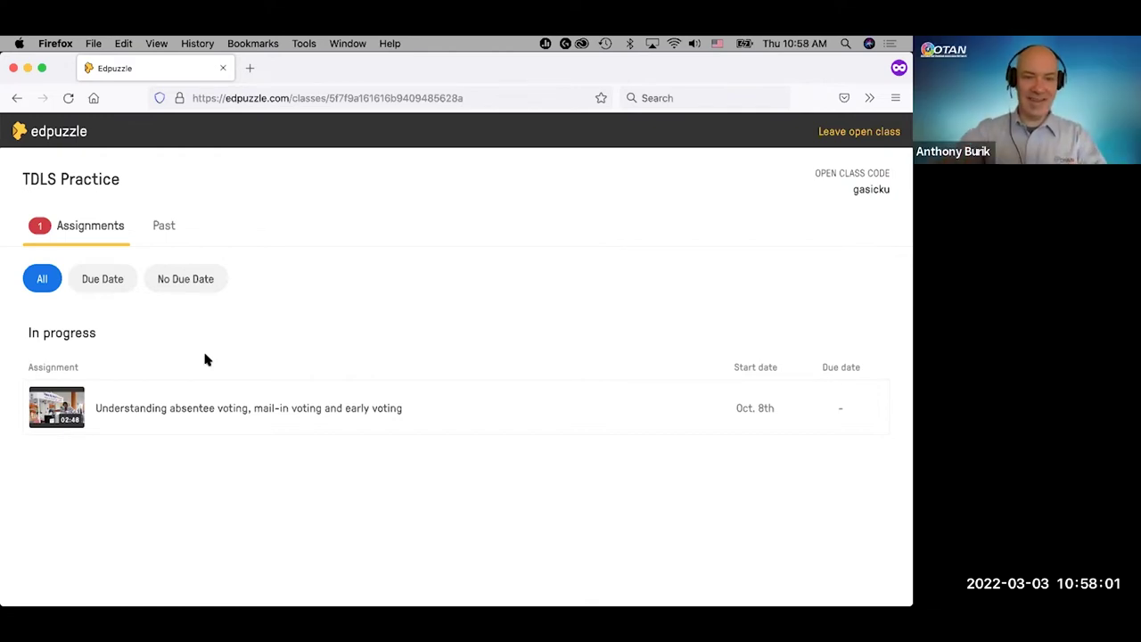
# - Open the absentee voting assignment as the student, then minimize the private window
pyautogui.click(253, 414)
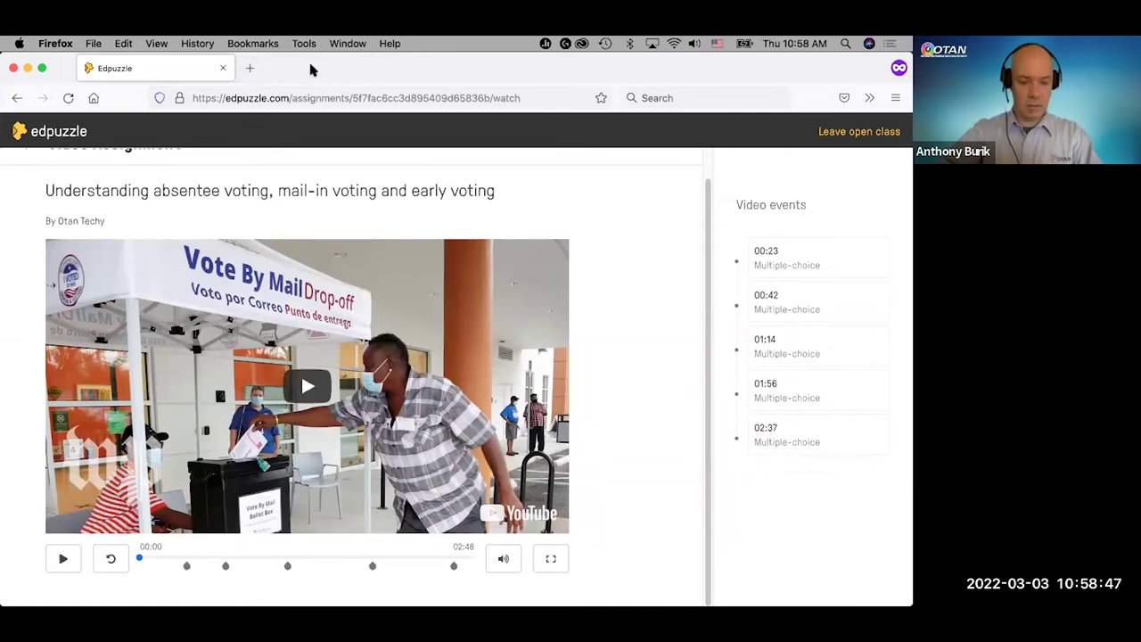
pyautogui.click(28, 67)
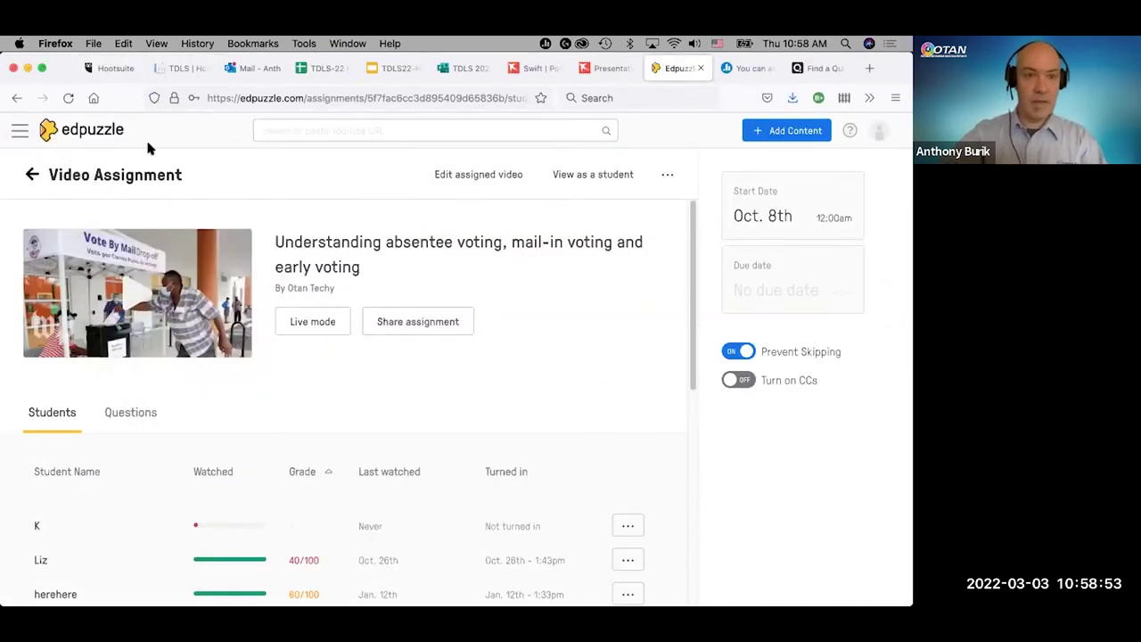
# - Reload the absentee voting report repeatedly, checking the Students list for updated watch progress
pyautogui.click(69, 99)
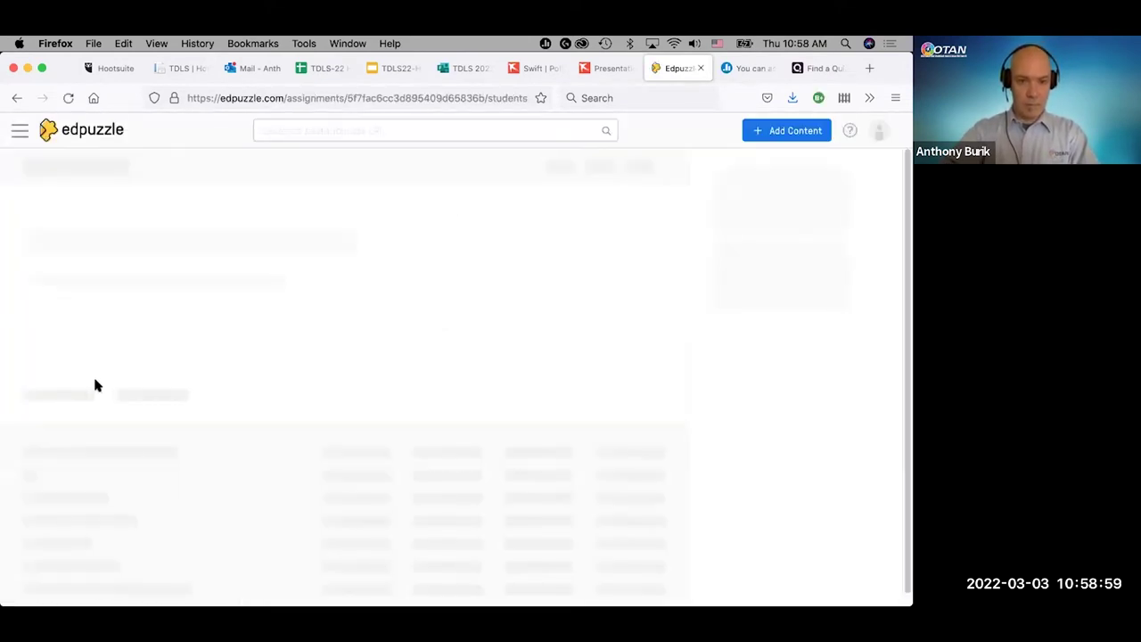
pyautogui.scroll(-1, 410, 303)
pyautogui.scroll(-3, 410, 303)
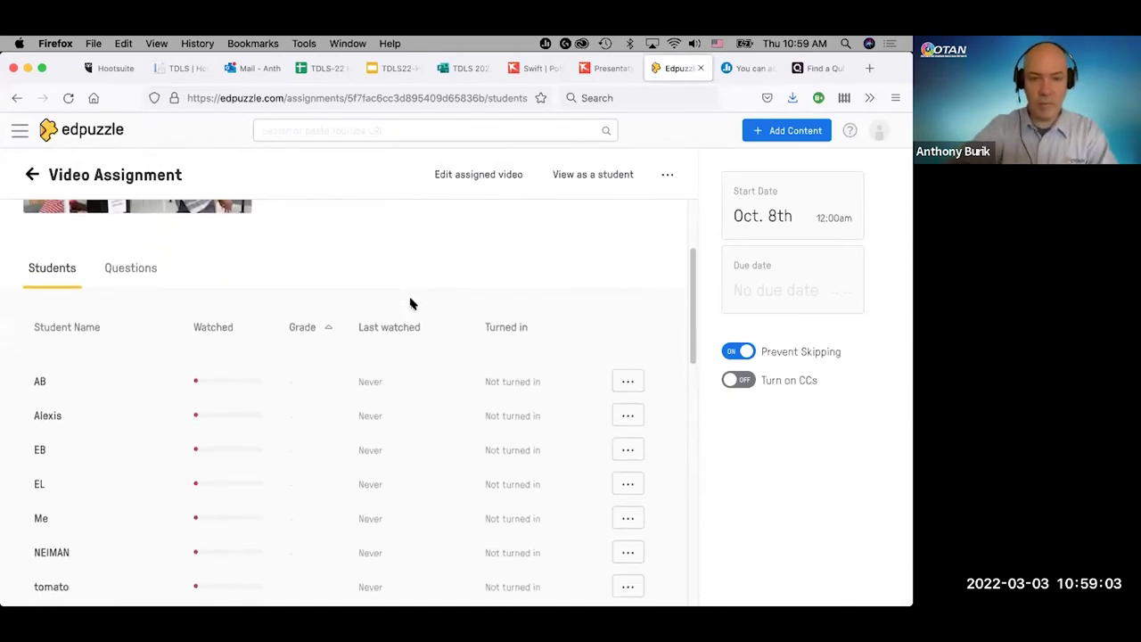
pyautogui.scroll(-3, 411, 304)
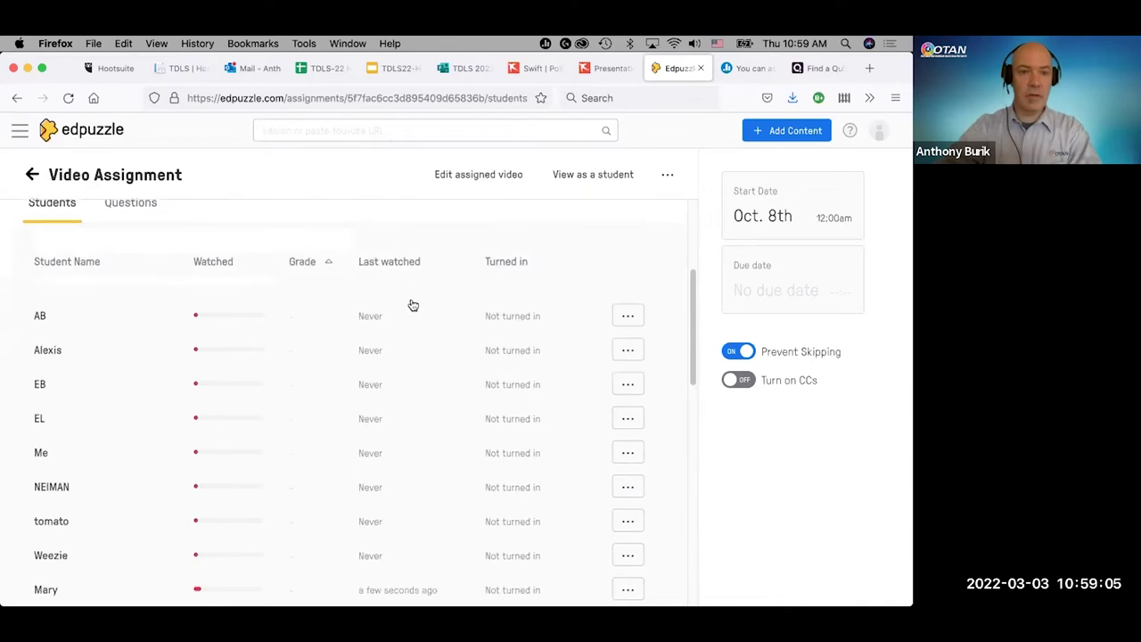
pyautogui.scroll(-1, 410, 303)
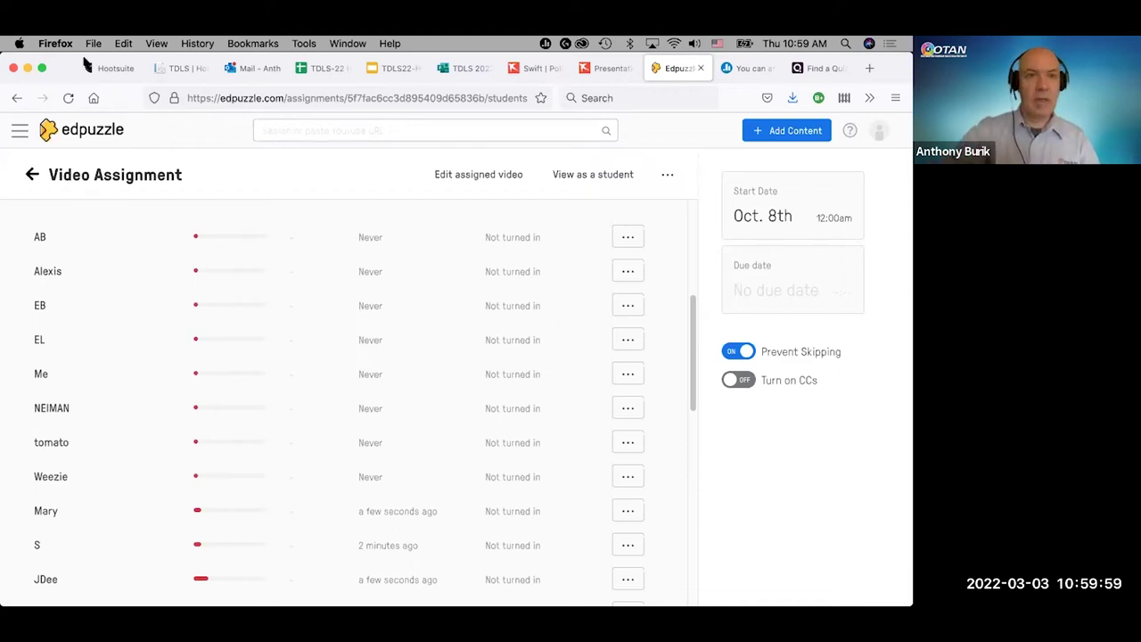
pyautogui.click(70, 98)
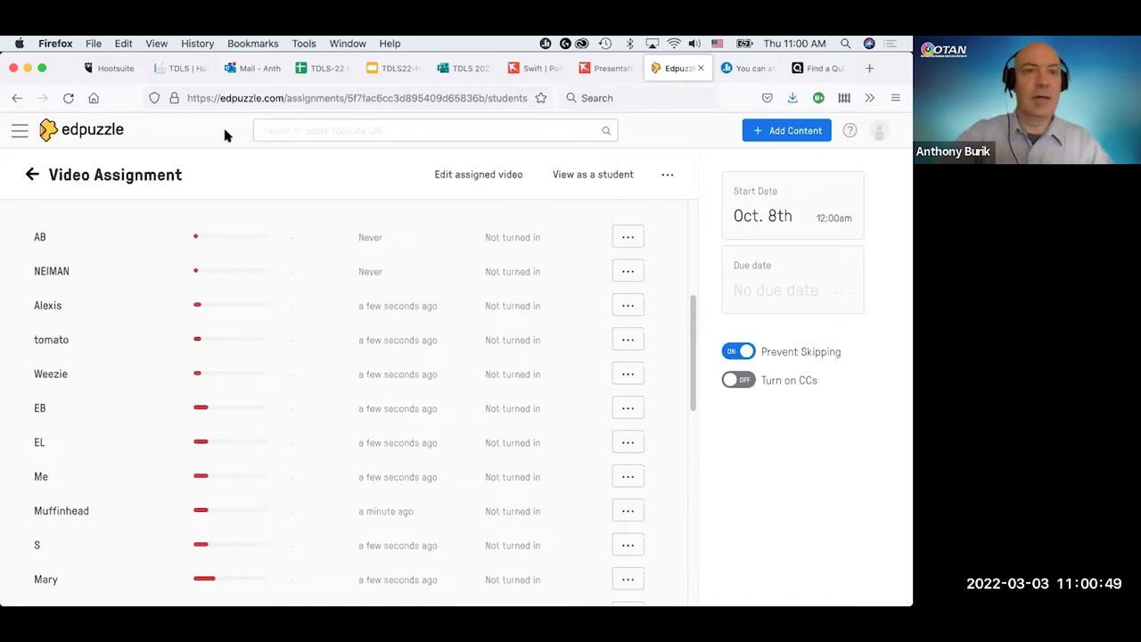
pyautogui.click(69, 97)
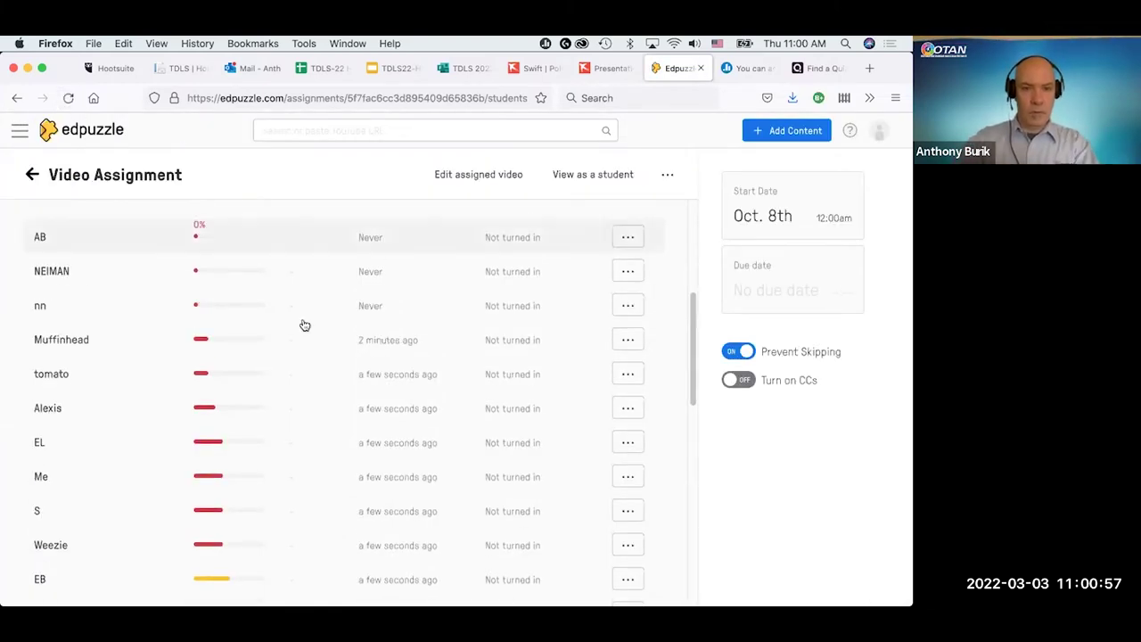
pyautogui.scroll(-6, 299, 331)
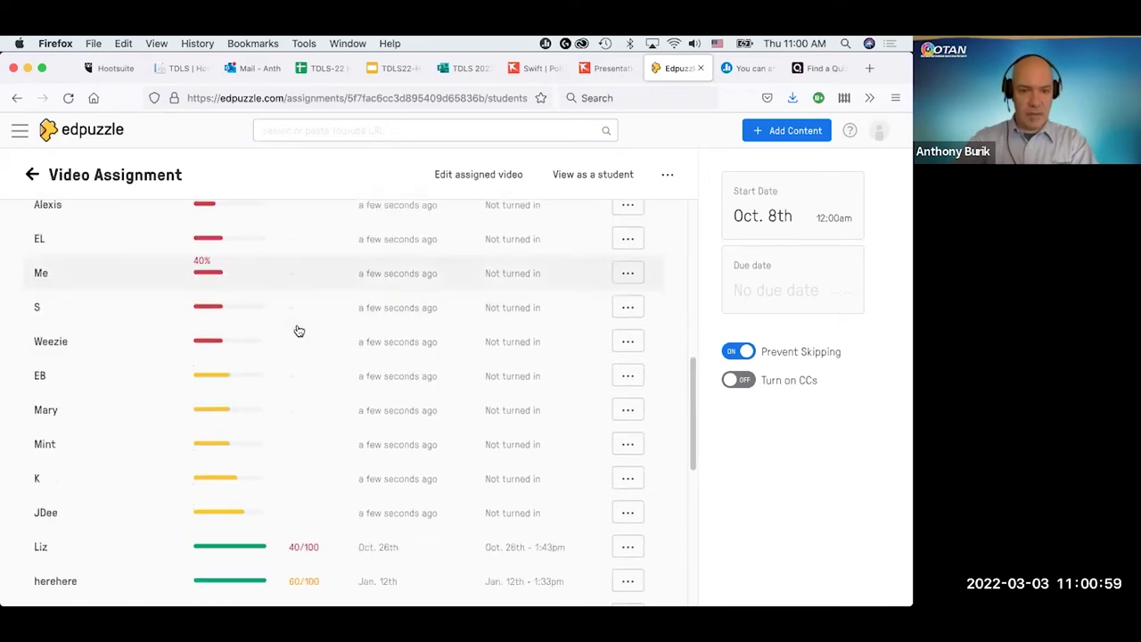
pyautogui.scroll(-2, 297, 330)
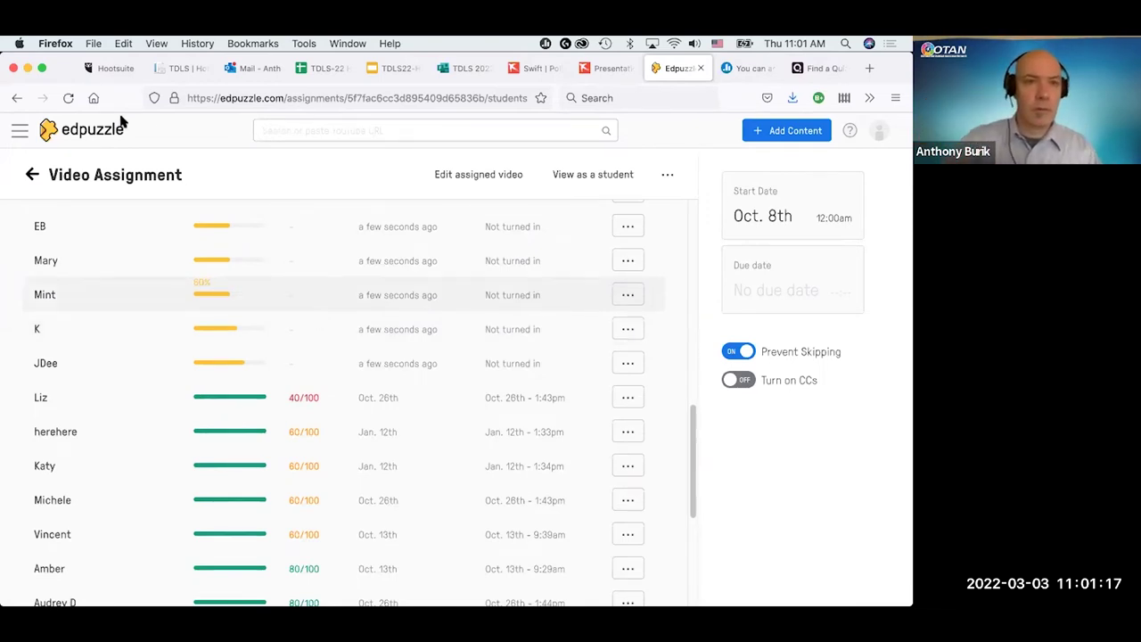
pyautogui.click(68, 99)
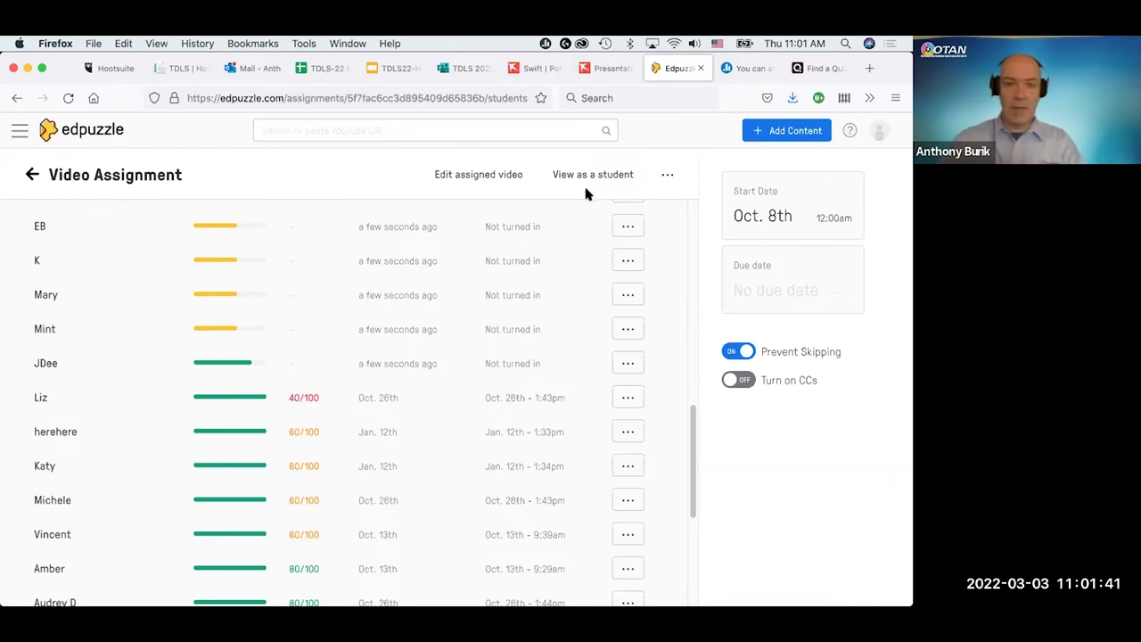
pyautogui.scroll(1, 448, 376)
pyautogui.scroll(10, 408, 365)
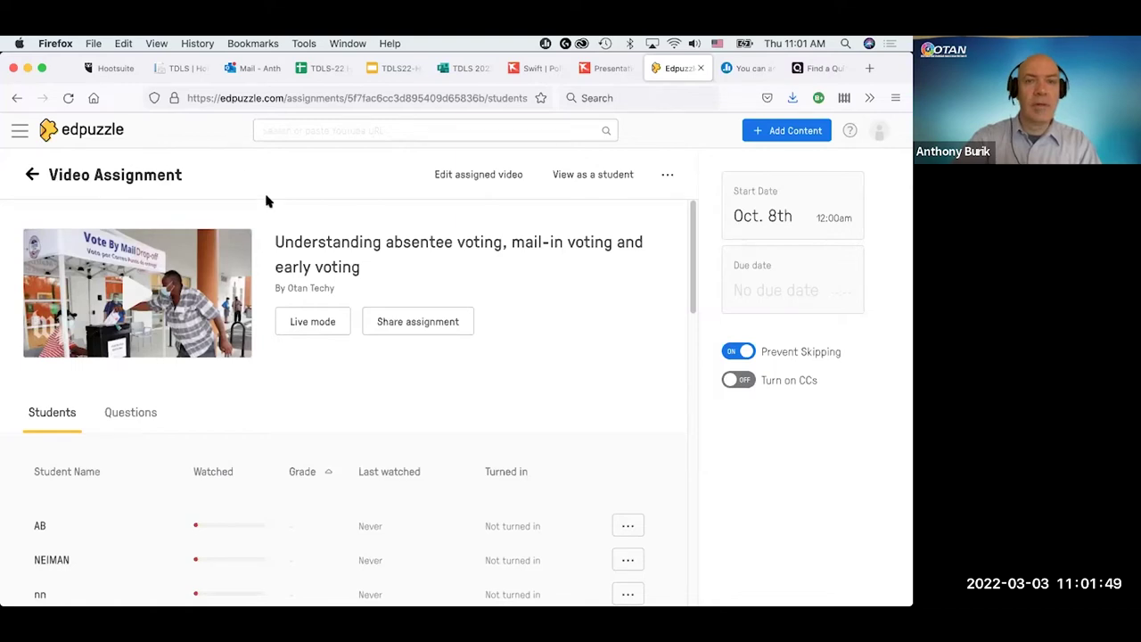
# - Go back to the TDLS Practice class and reopen the absentee voting assignment
pyautogui.click(32, 175)
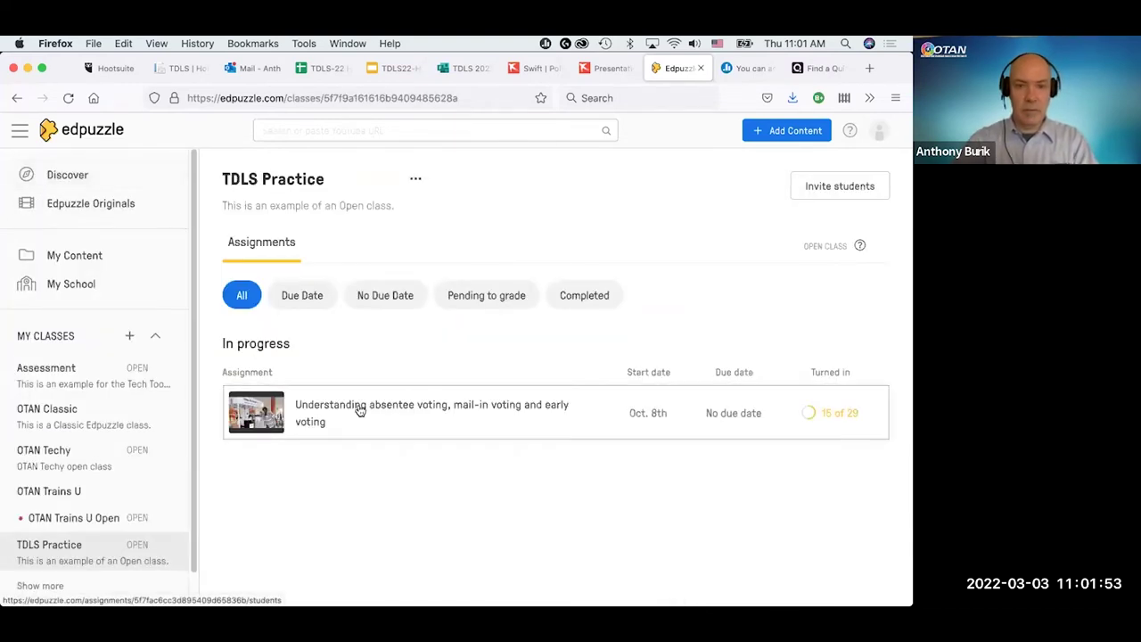
pyautogui.click(356, 408)
pyautogui.scroll(-10, 344, 383)
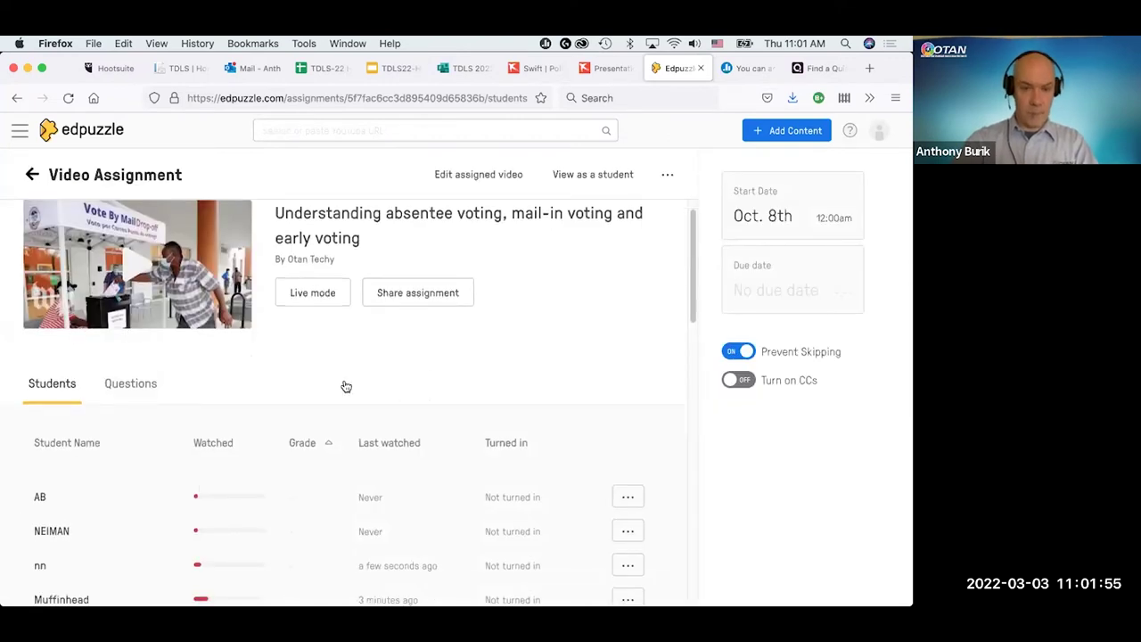
pyautogui.scroll(10, 346, 383)
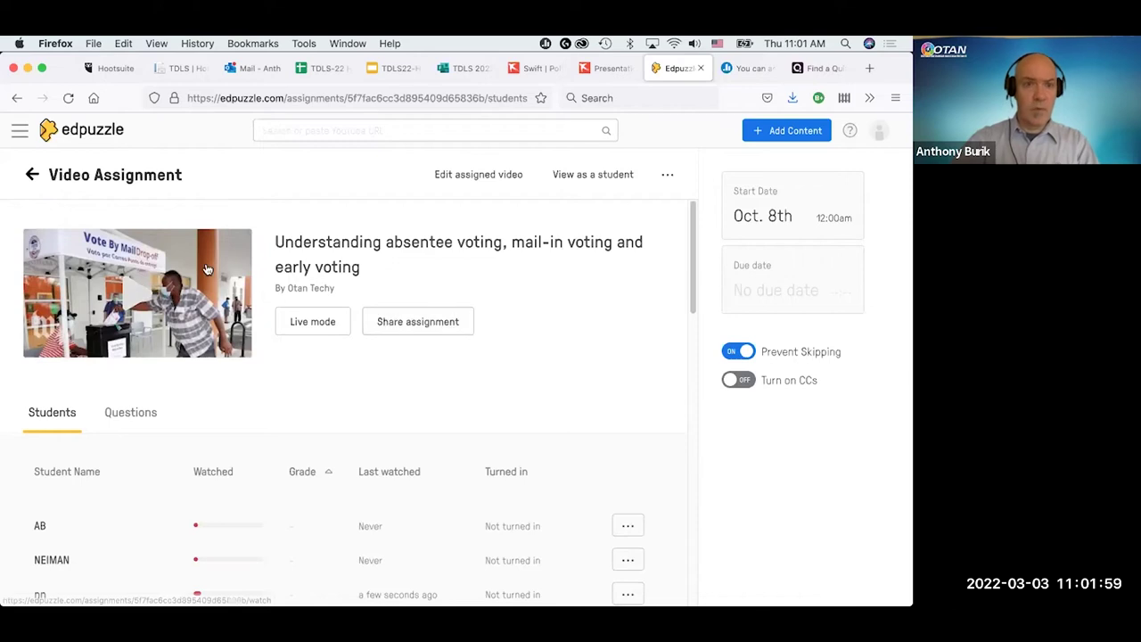
# - From the Edpuzzle home page, choose TDLS Practice and open the assignment again
pyautogui.click(72, 134)
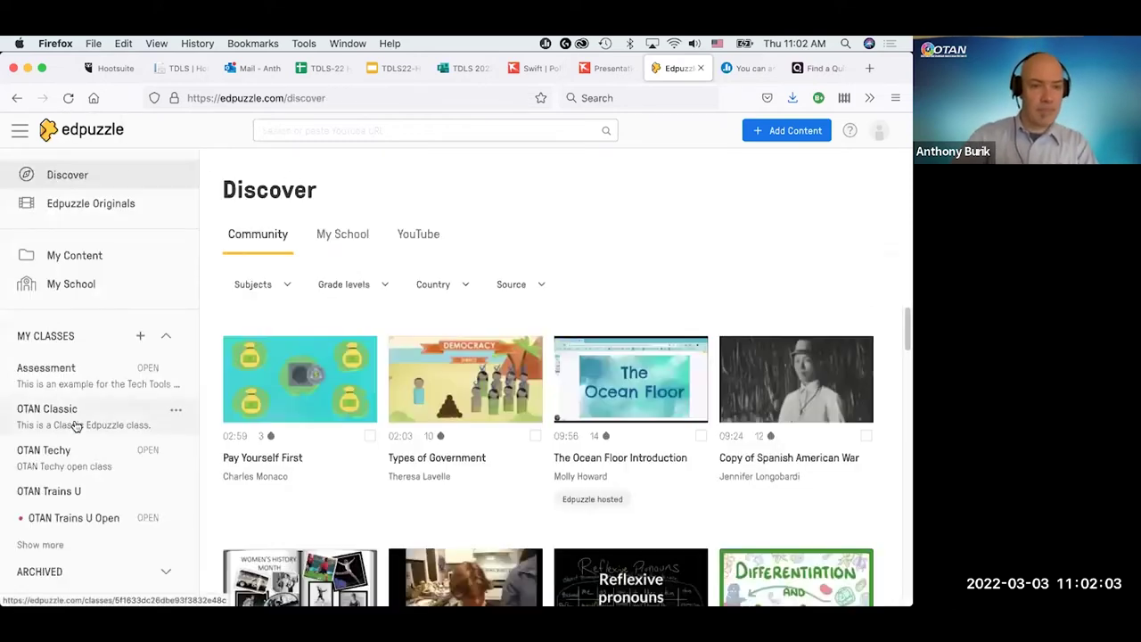
pyautogui.click(47, 546)
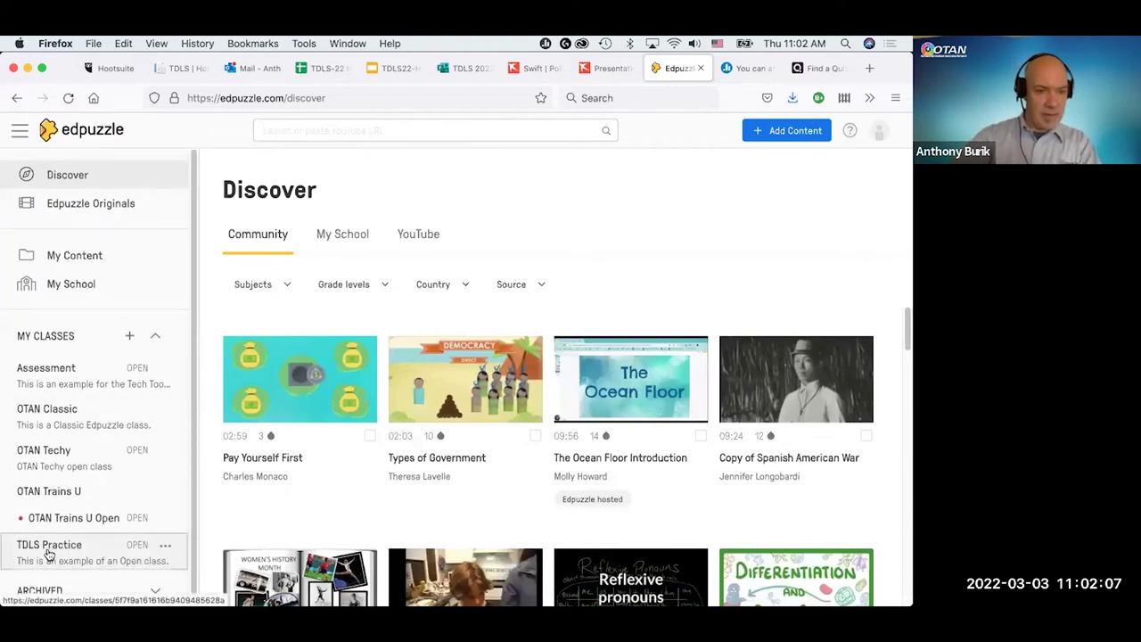
pyautogui.click(54, 545)
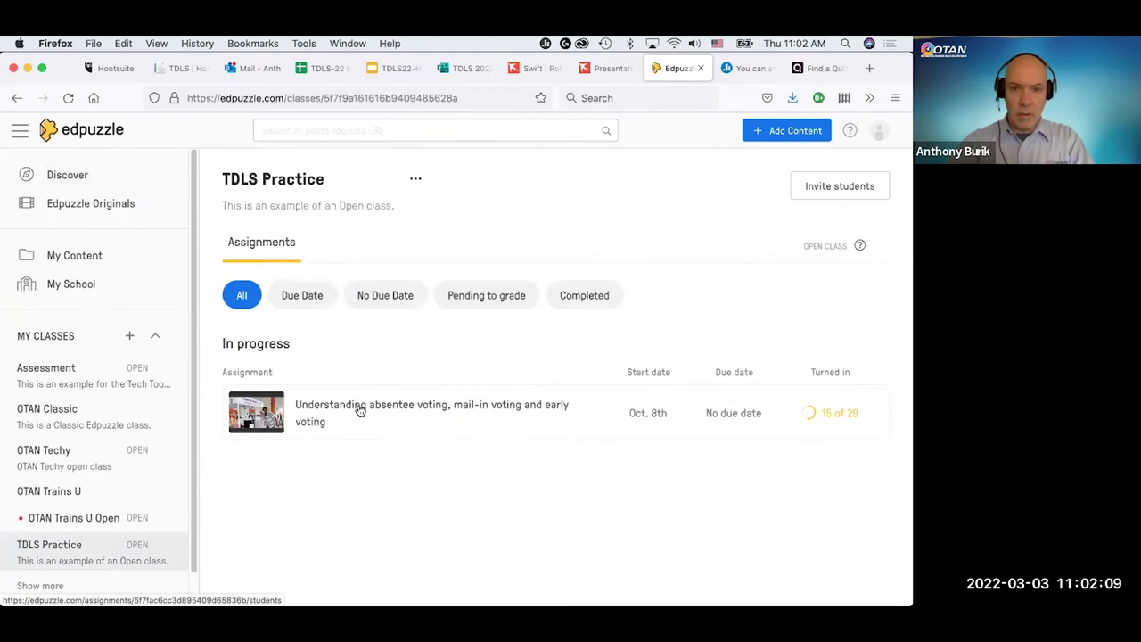
pyautogui.click(390, 408)
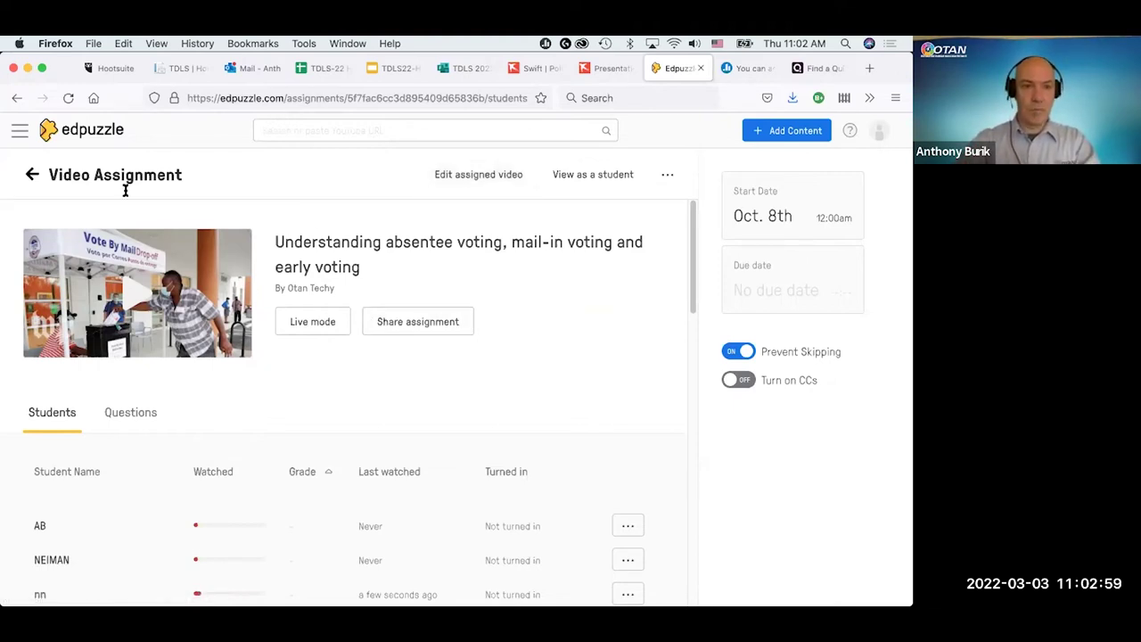
# - Reload the report and review the Students table's updated watch progress, grades and turn-in dates
pyautogui.click(69, 99)
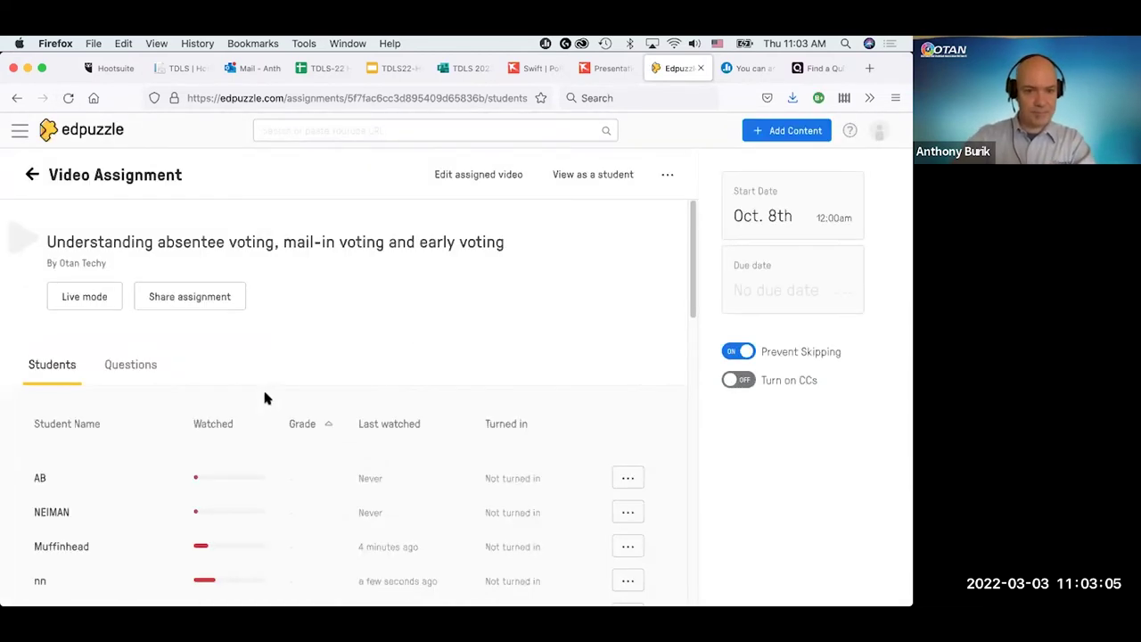
pyautogui.scroll(-3, 263, 387)
pyautogui.scroll(-4, 262, 388)
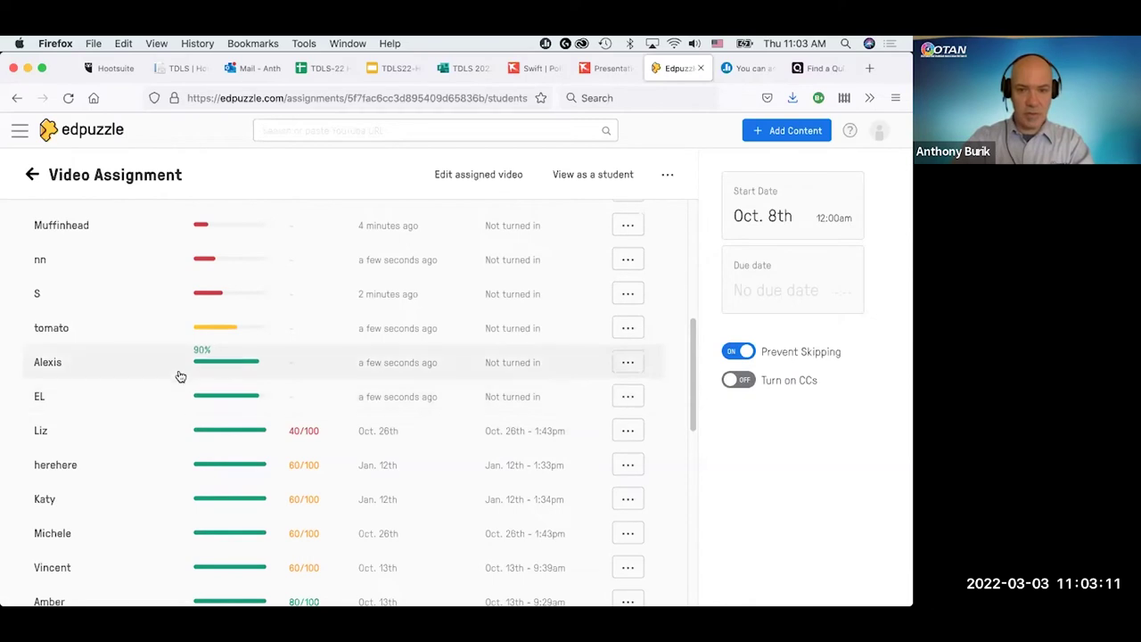
pyautogui.scroll(7, 255, 358)
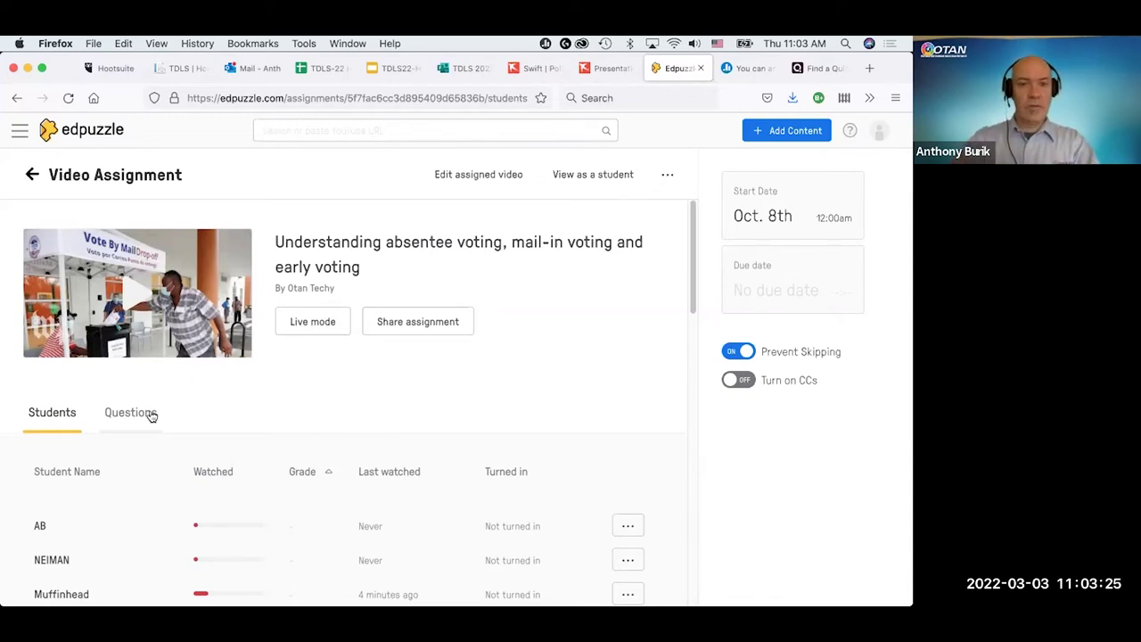
pyautogui.scroll(-1, 316, 369)
pyautogui.scroll(-4, 316, 365)
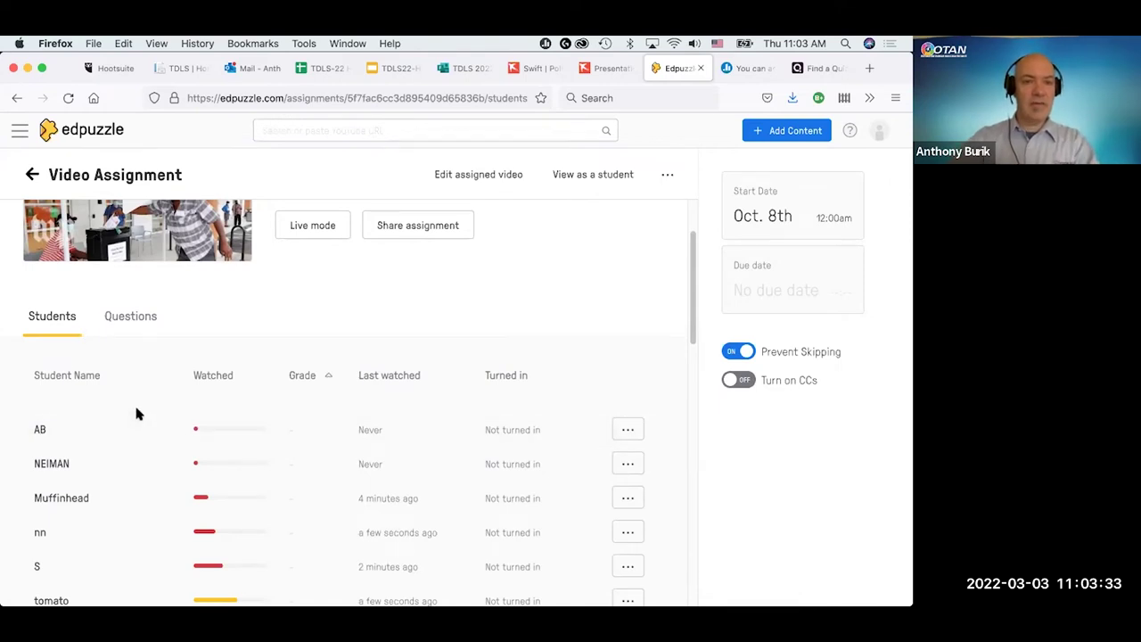
pyautogui.scroll(-2, 133, 405)
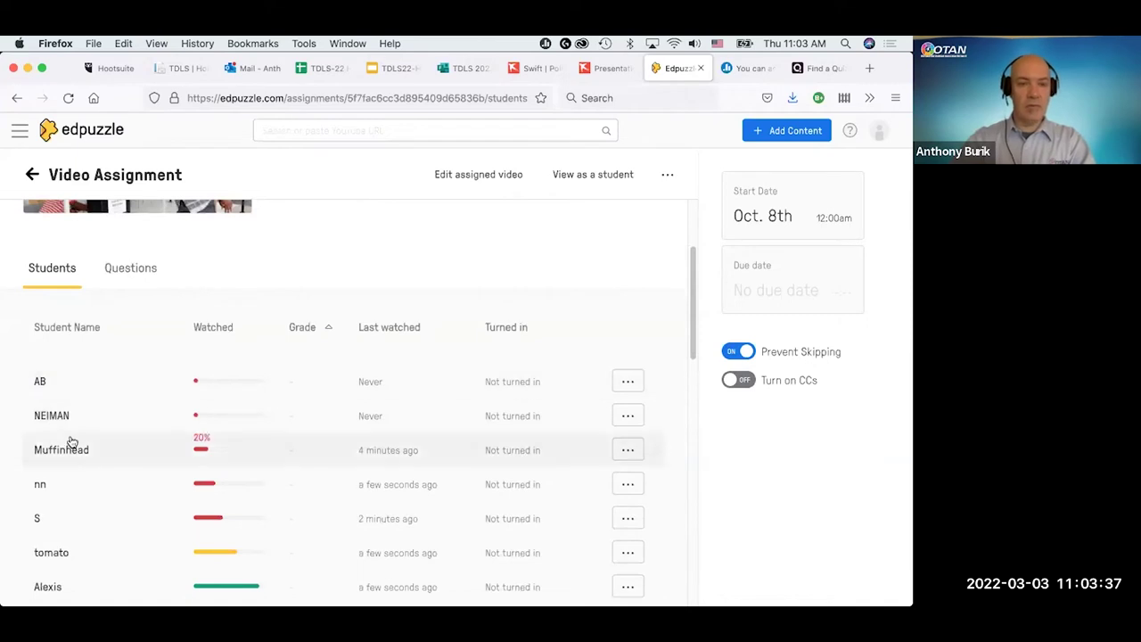
pyautogui.scroll(-3, 76, 442)
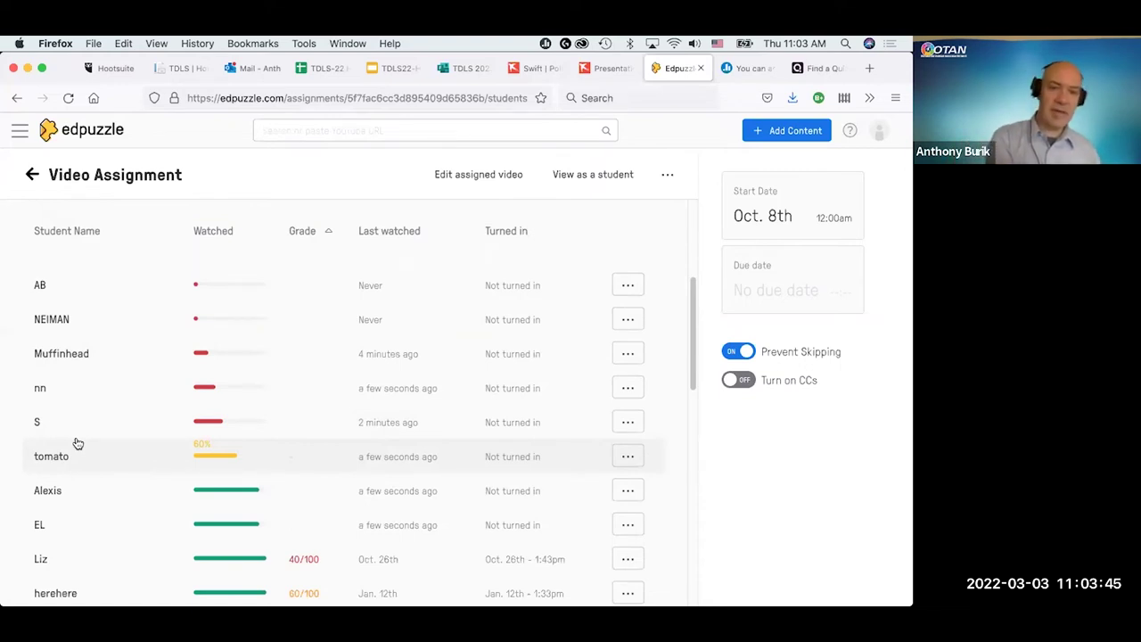
pyautogui.scroll(-2, 300, 364)
pyautogui.scroll(-1, 303, 384)
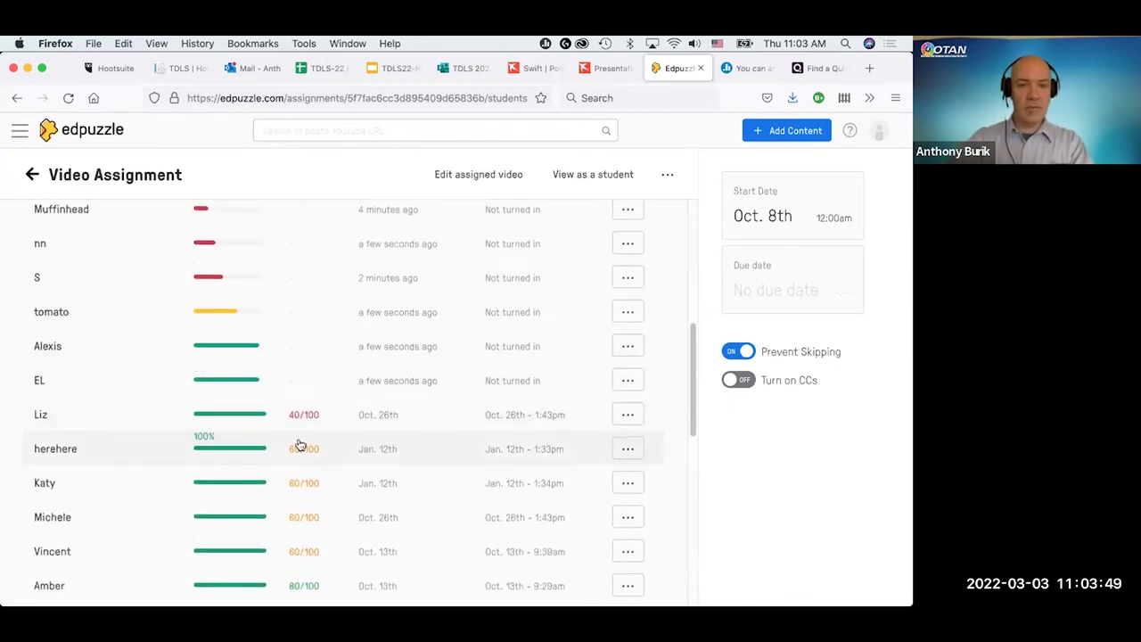
pyautogui.scroll(-2, 303, 446)
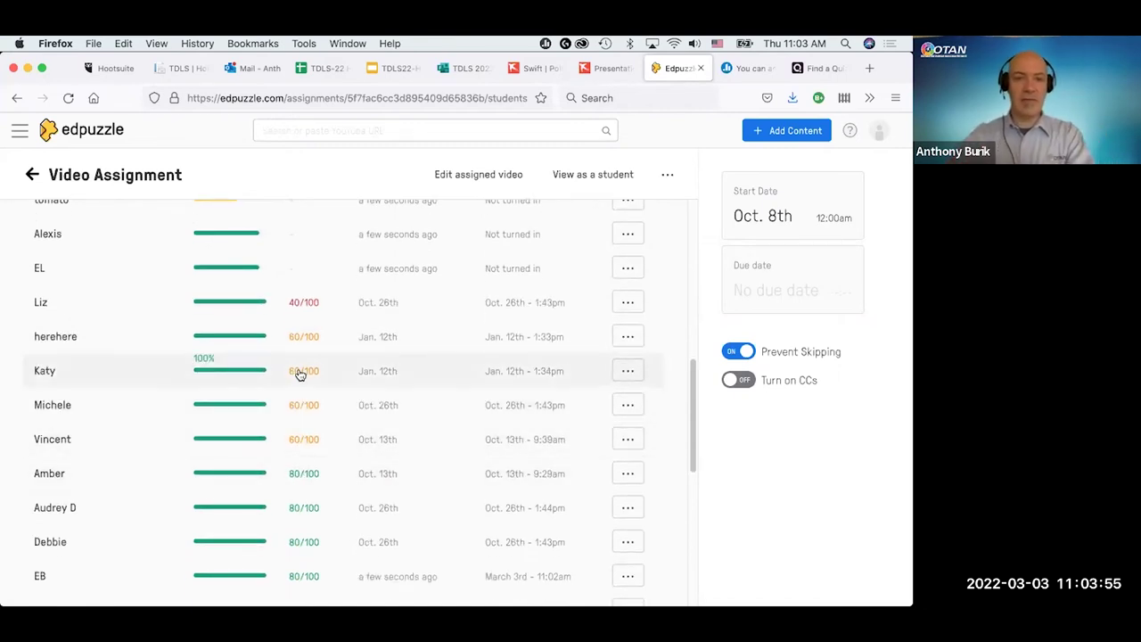
pyautogui.scroll(2, 295, 369)
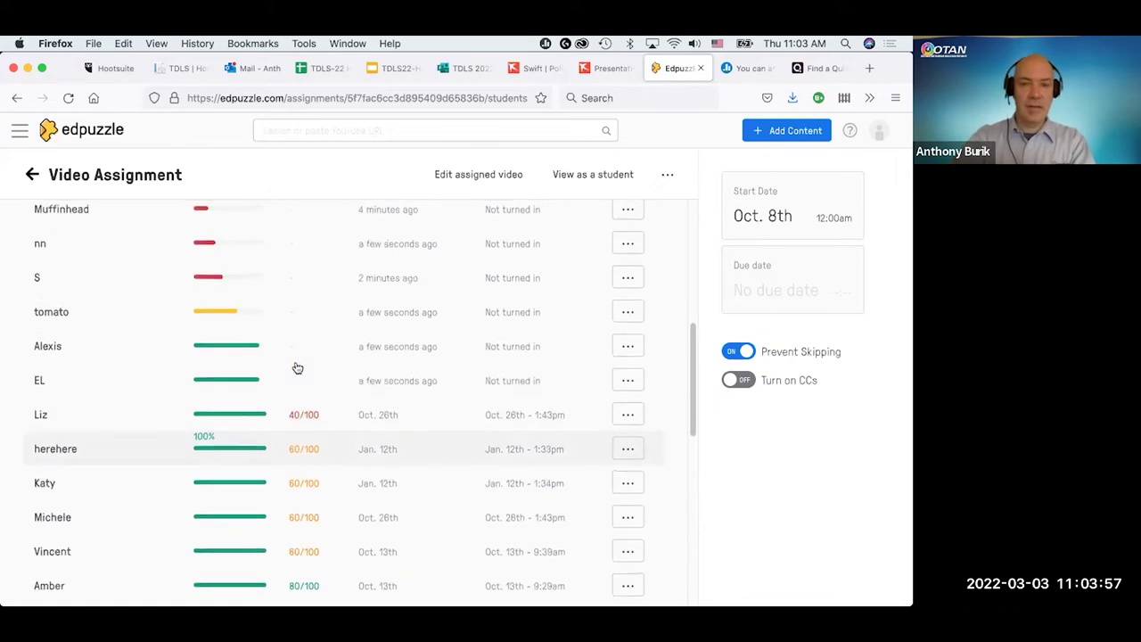
pyautogui.scroll(2, 134, 326)
pyautogui.scroll(5, 75, 300)
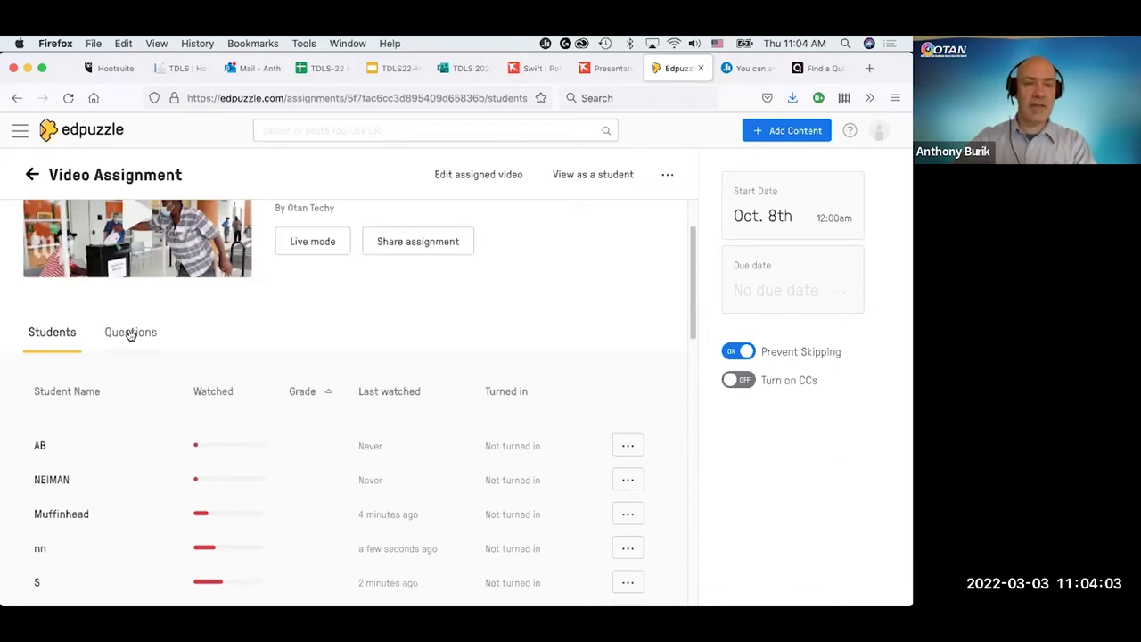
# - Switch to the Questions tab and review each question's correct-answer count out of 29
pyautogui.click(131, 332)
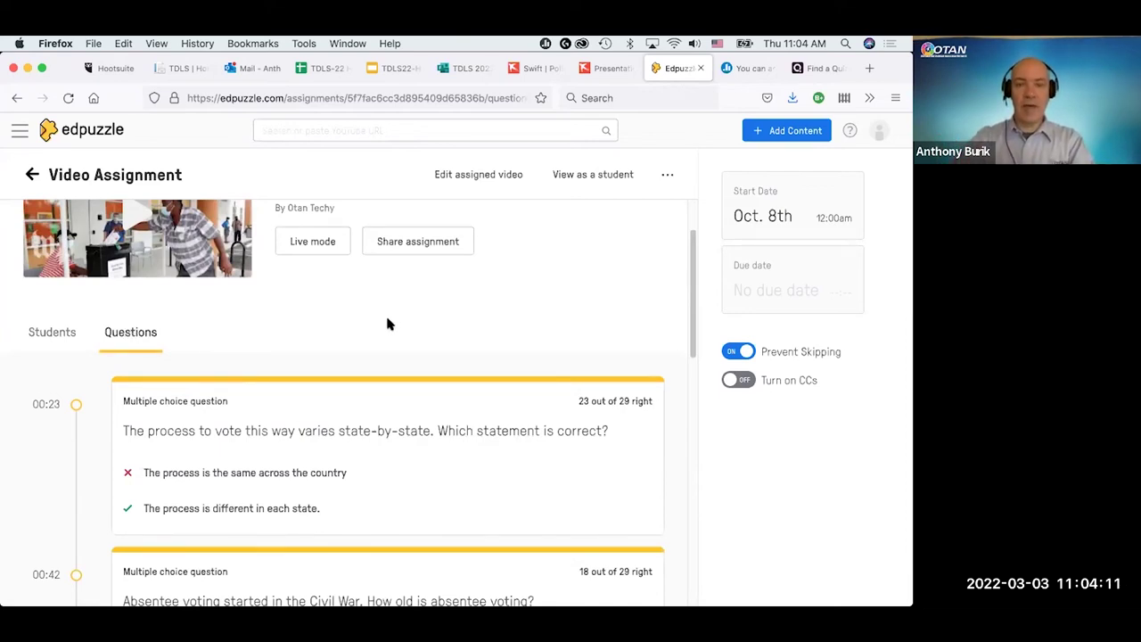
pyautogui.scroll(-2, 386, 330)
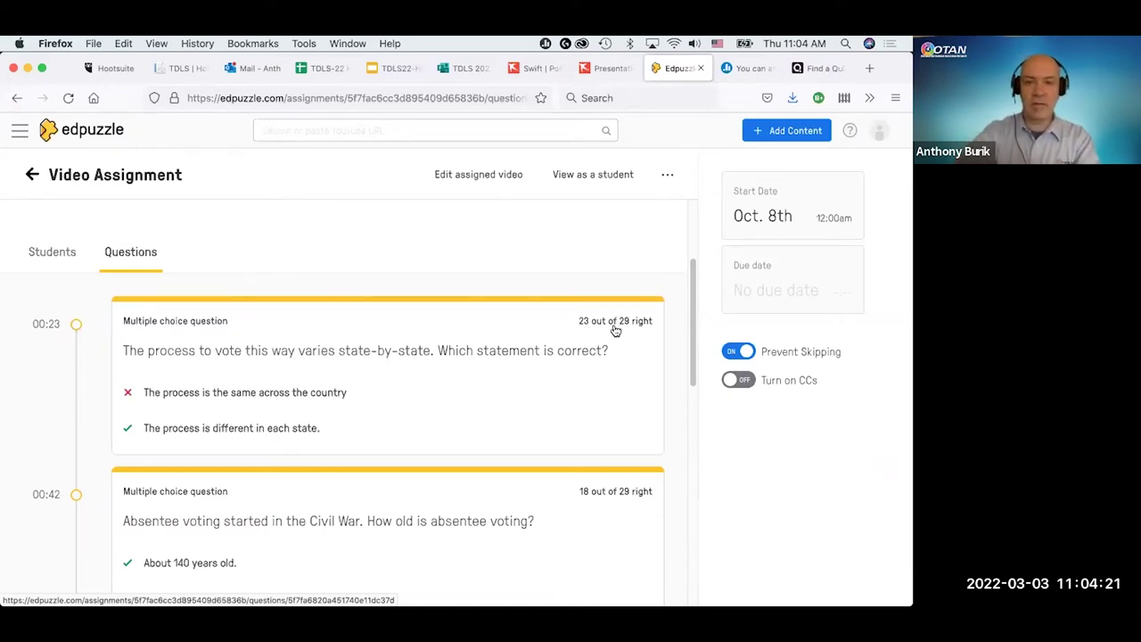
pyautogui.scroll(-1, 597, 360)
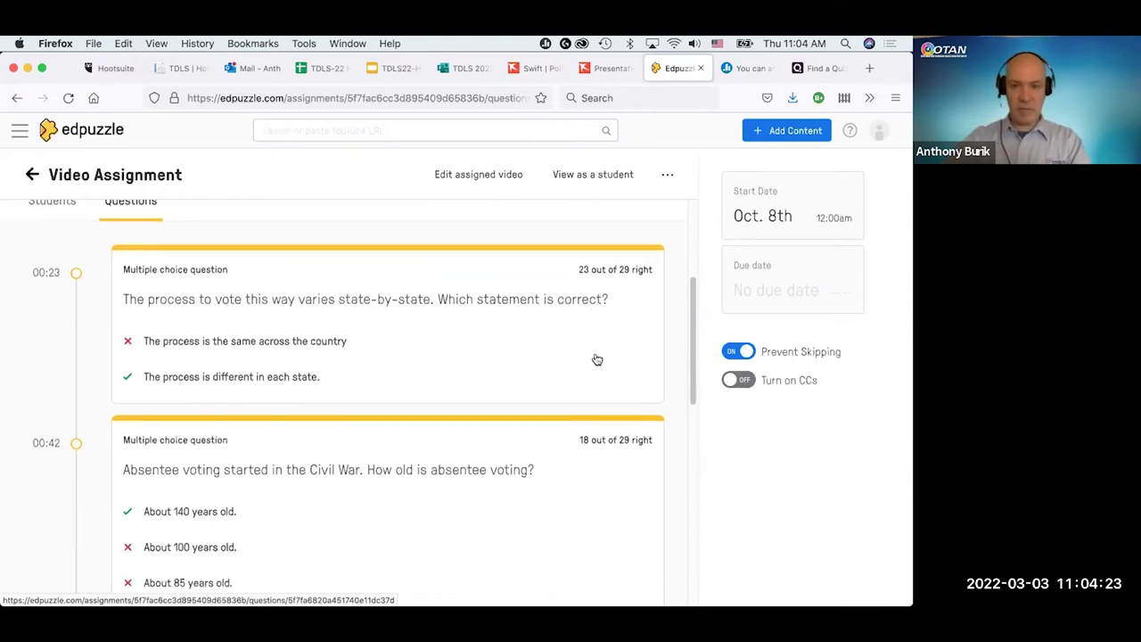
pyautogui.scroll(-1, 597, 359)
pyautogui.scroll(-1, 598, 361)
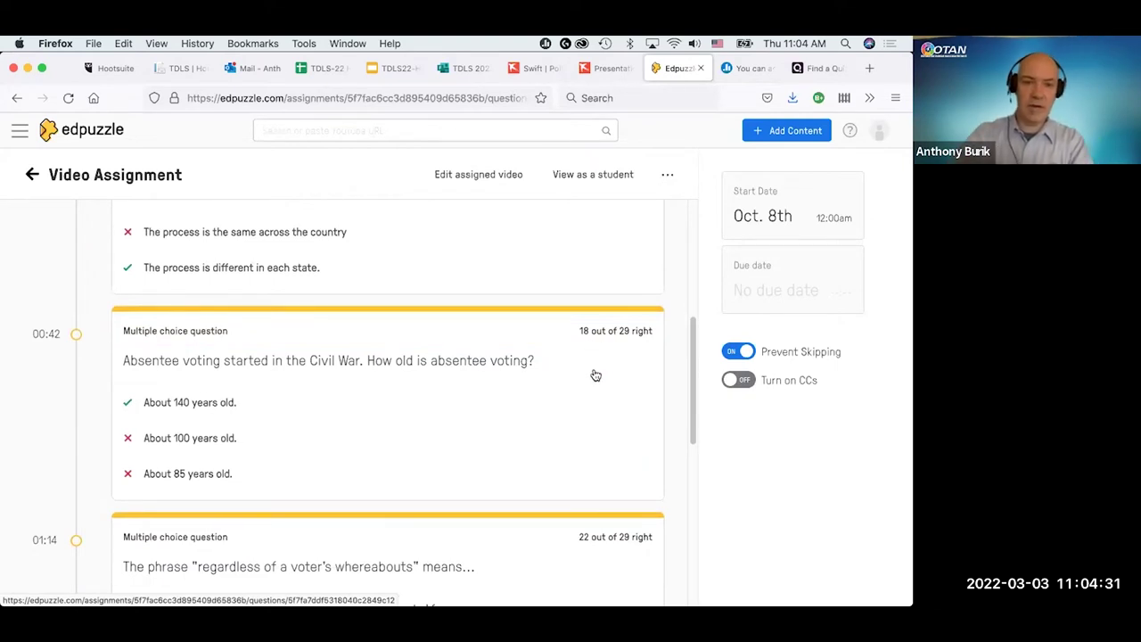
pyautogui.scroll(-2, 594, 374)
pyautogui.scroll(-4, 593, 375)
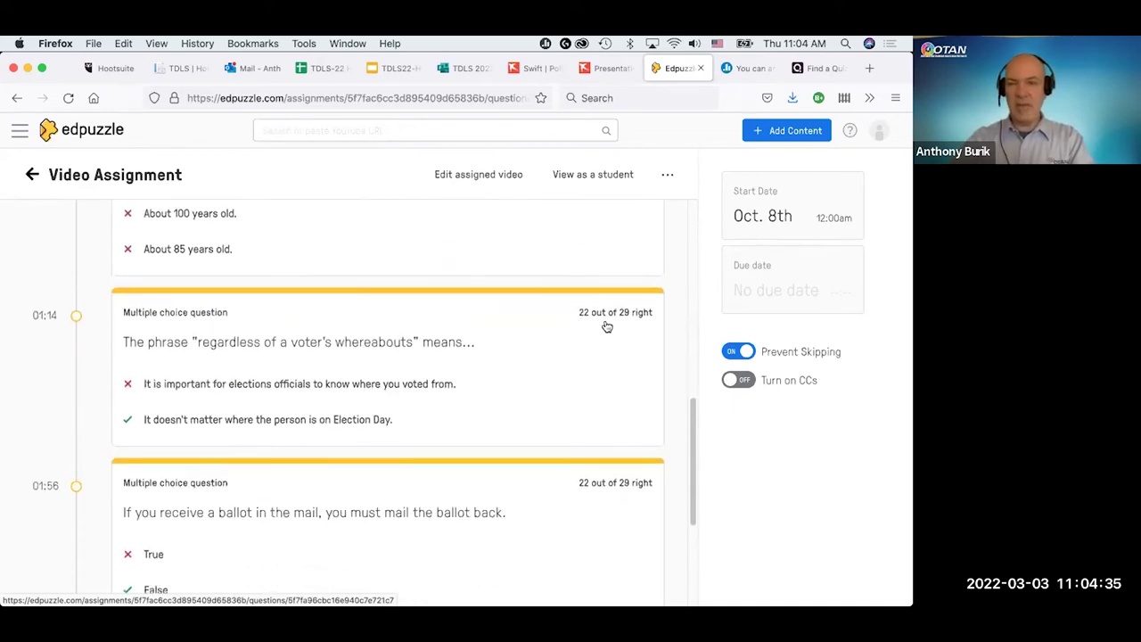
pyautogui.scroll(-3, 602, 343)
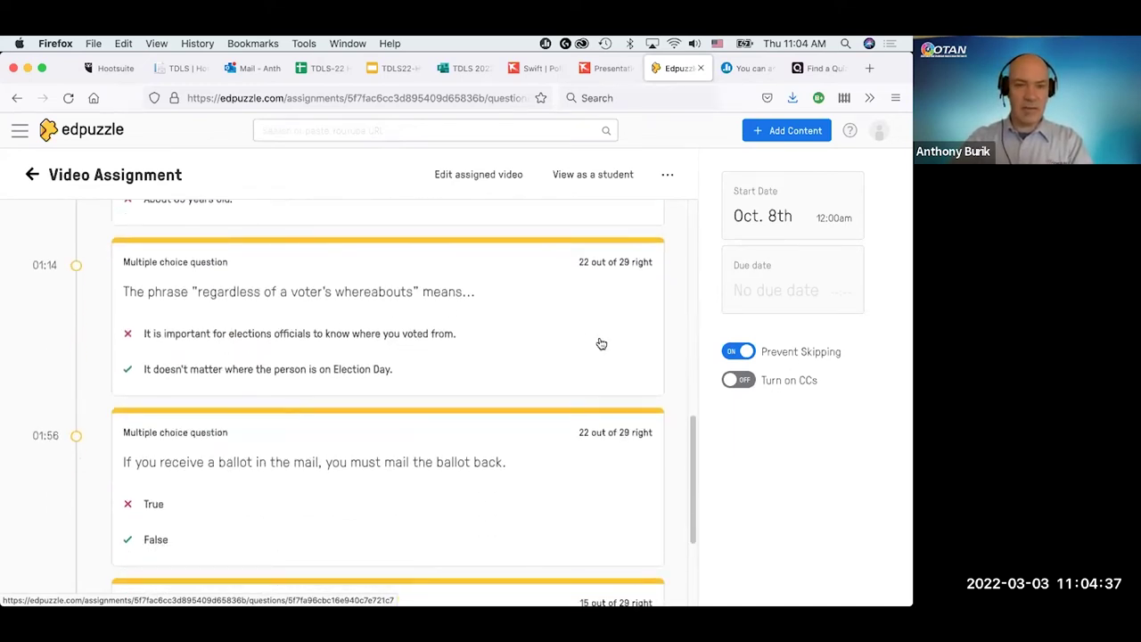
pyautogui.scroll(-3, 598, 358)
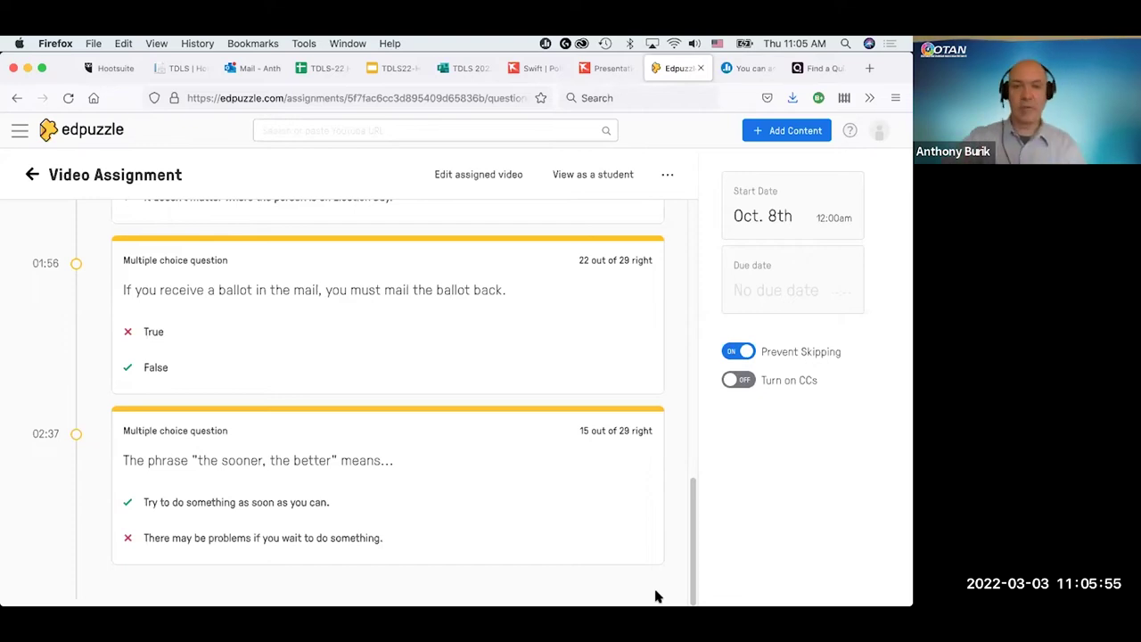
pyautogui.scroll(10, 357, 377)
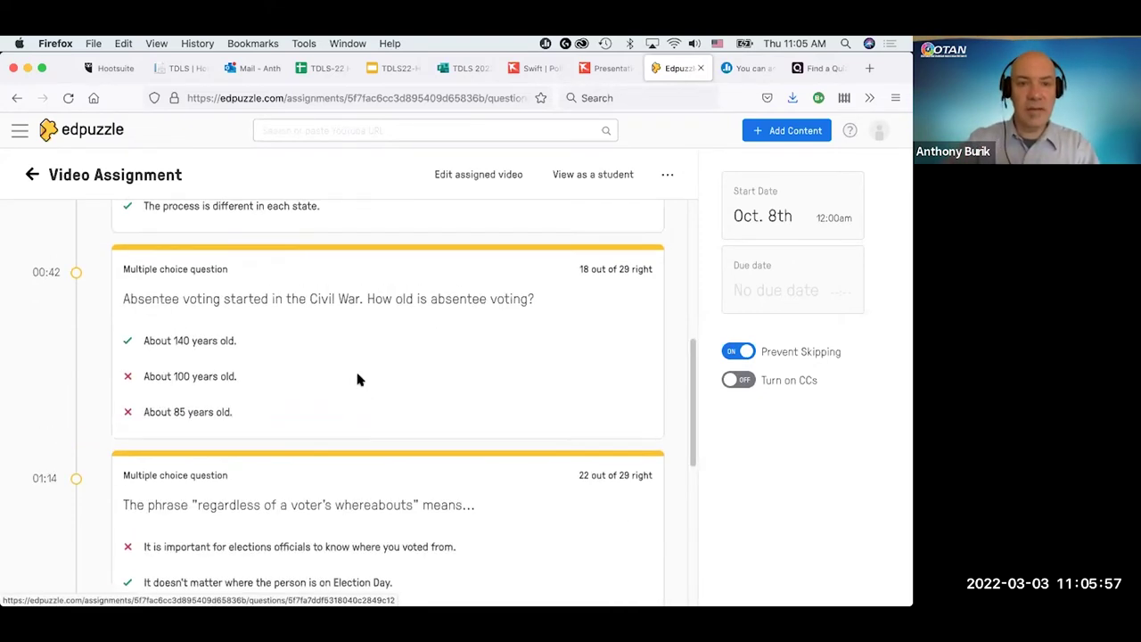
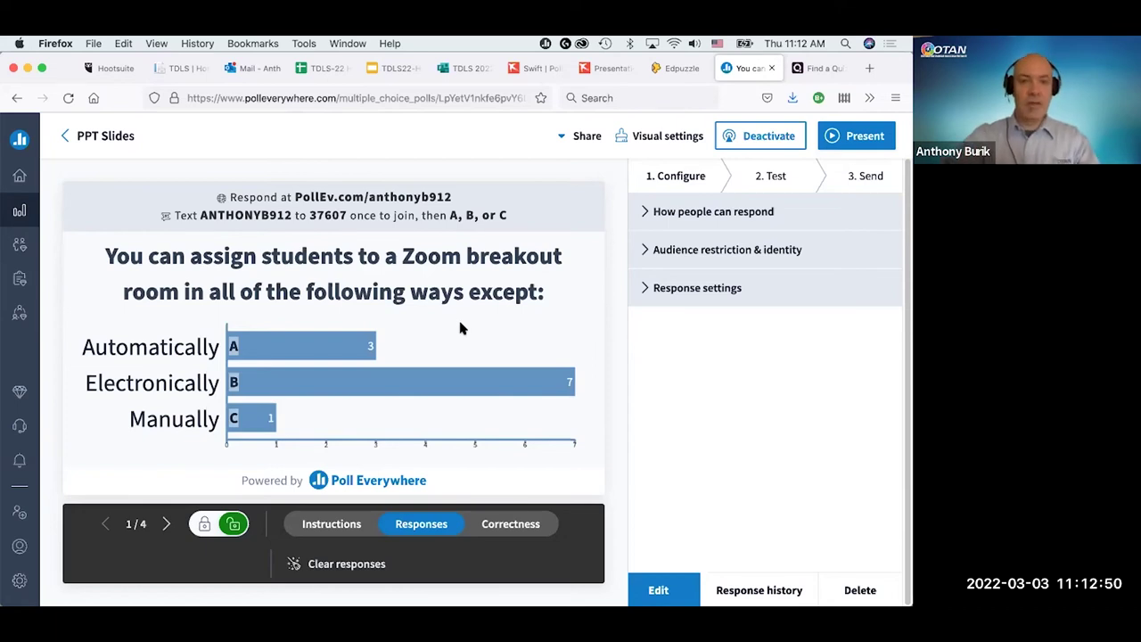
# - Advance from the breakout room assignment poll to poll 2/4 on inviting the teacher
pyautogui.moveTo(75, 495)
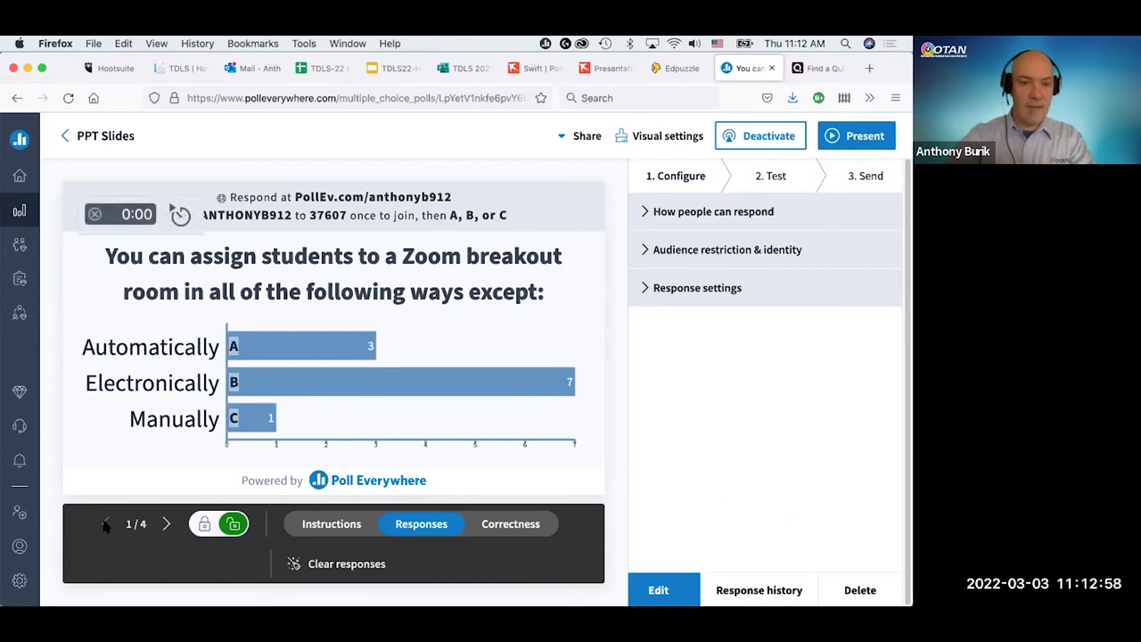
pyautogui.click(167, 524)
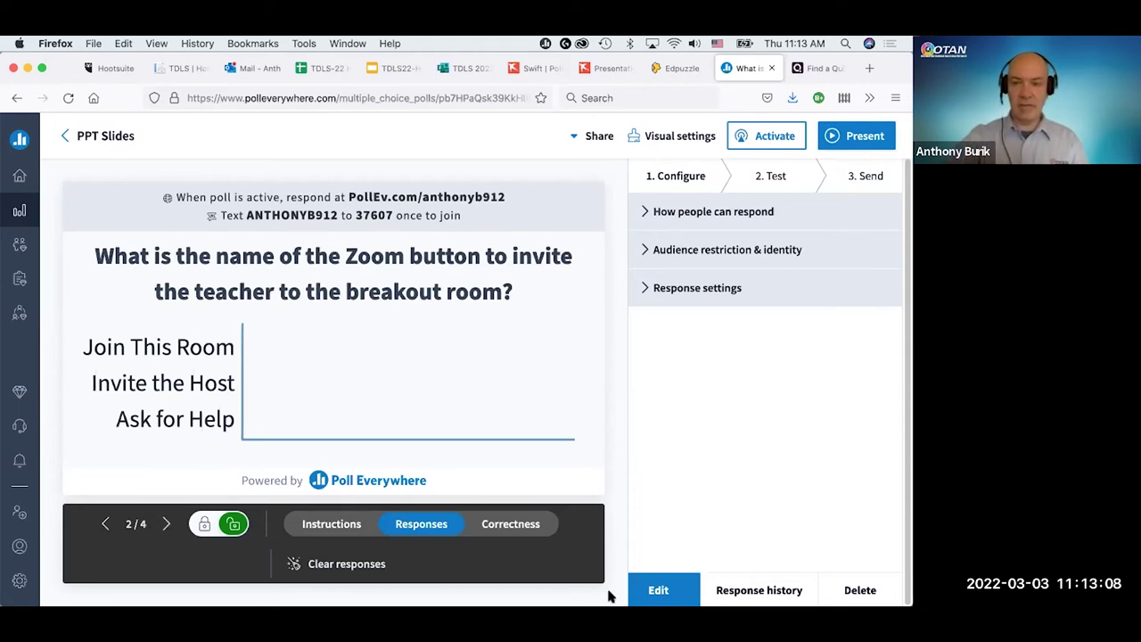
# - Switch to the PowerPoint presentation showing slide 15, the embedded breakout-room poll
pyautogui.click(710, 590)
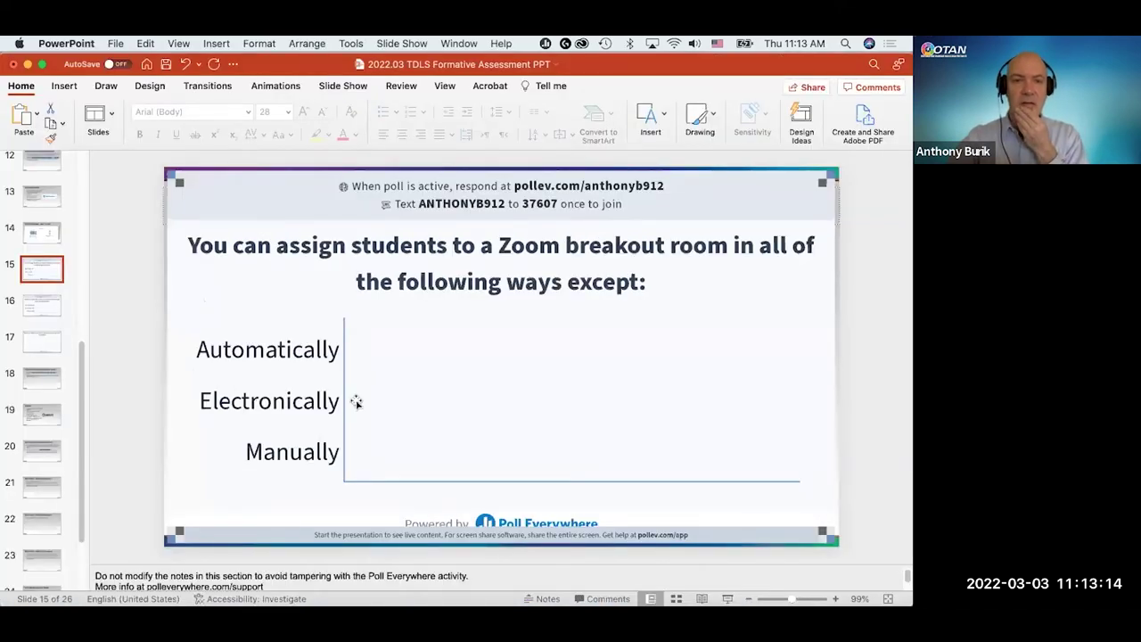
pyautogui.click(38, 235)
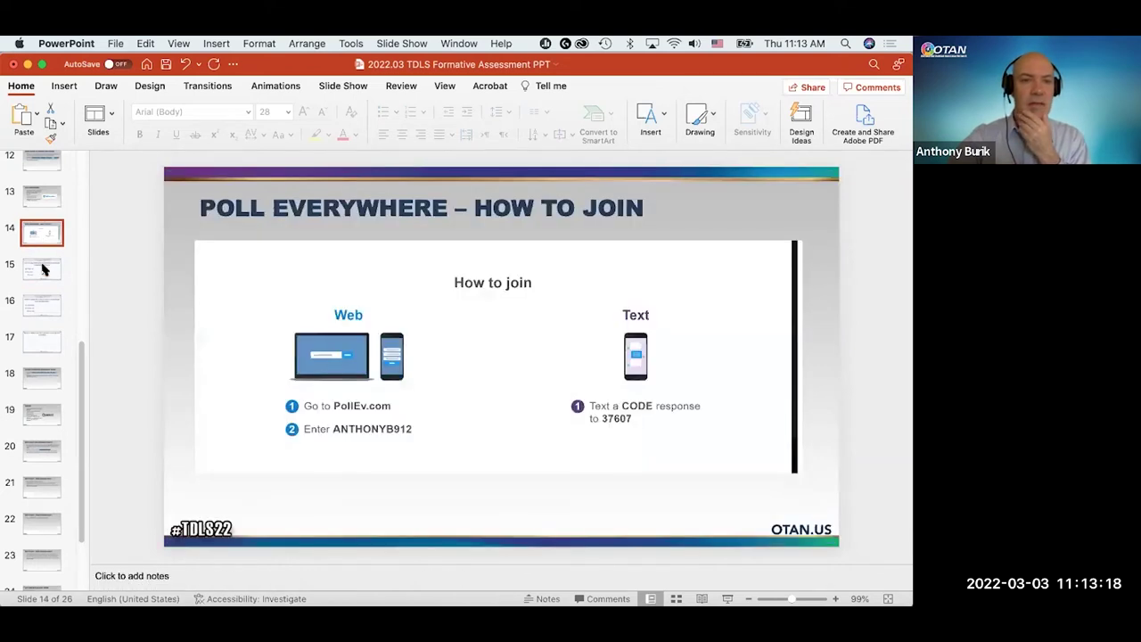
pyautogui.click(43, 269)
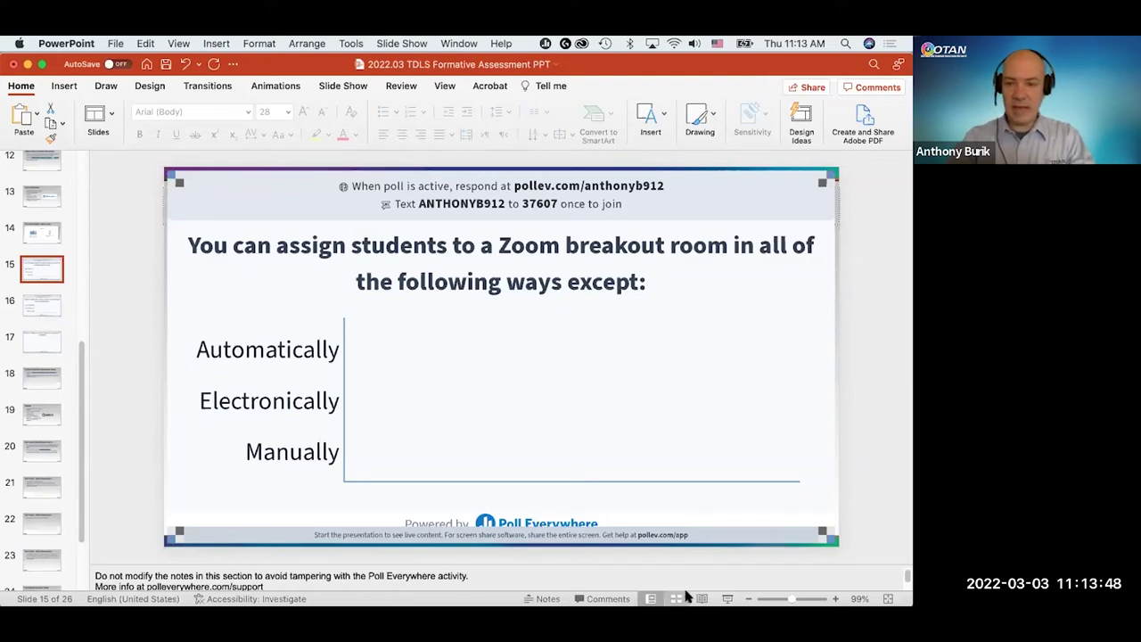
pyautogui.moveTo(728, 597)
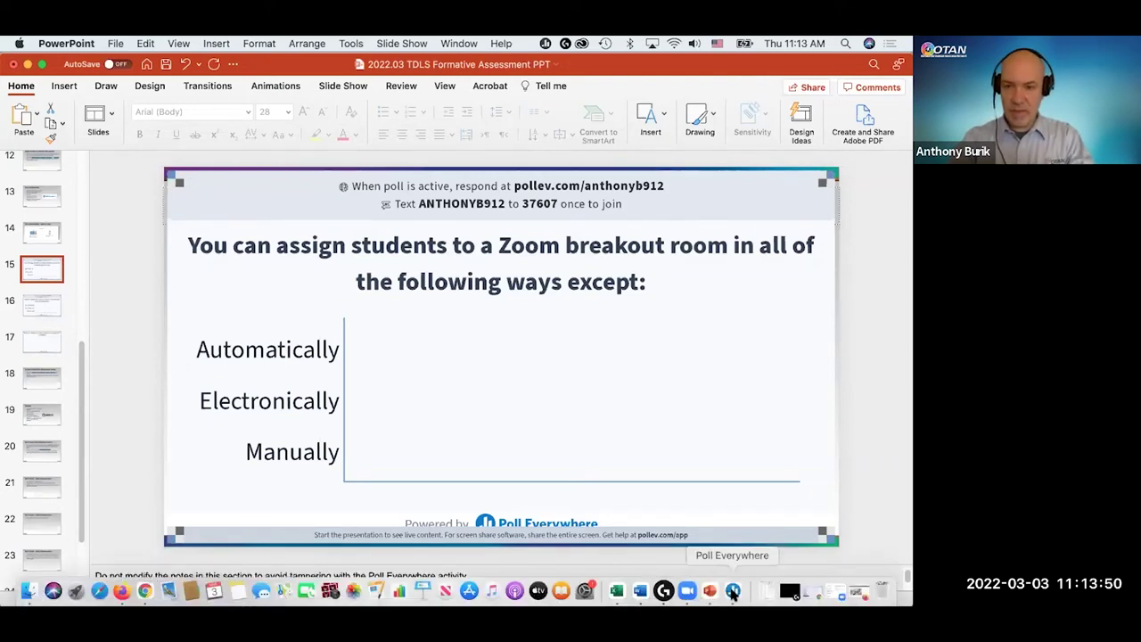
pyautogui.click(732, 591)
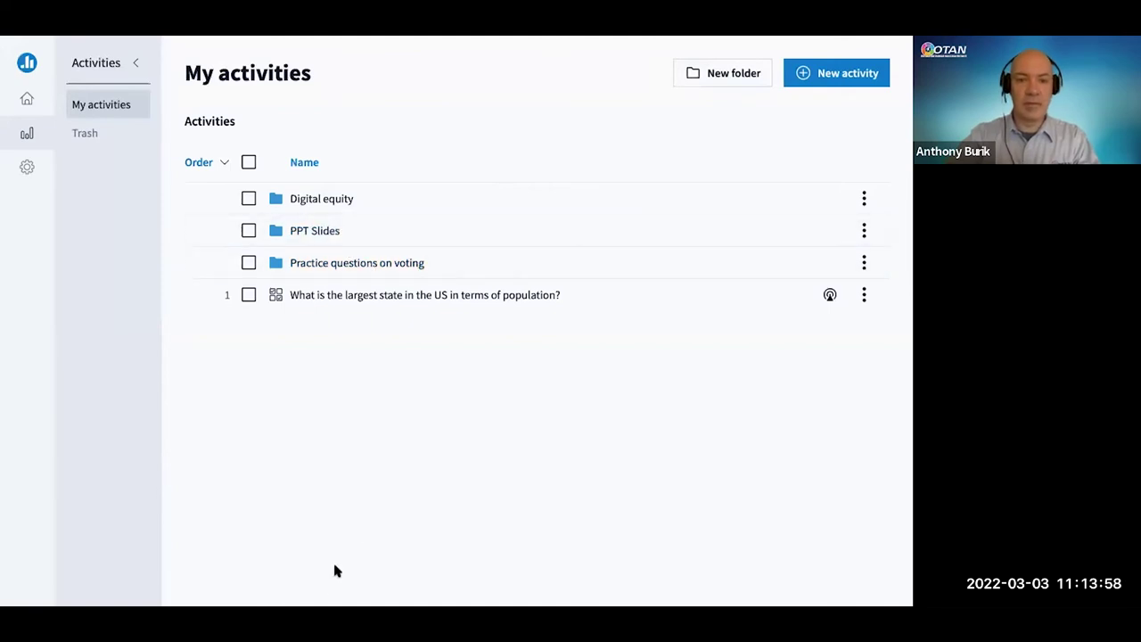
pyautogui.click(709, 591)
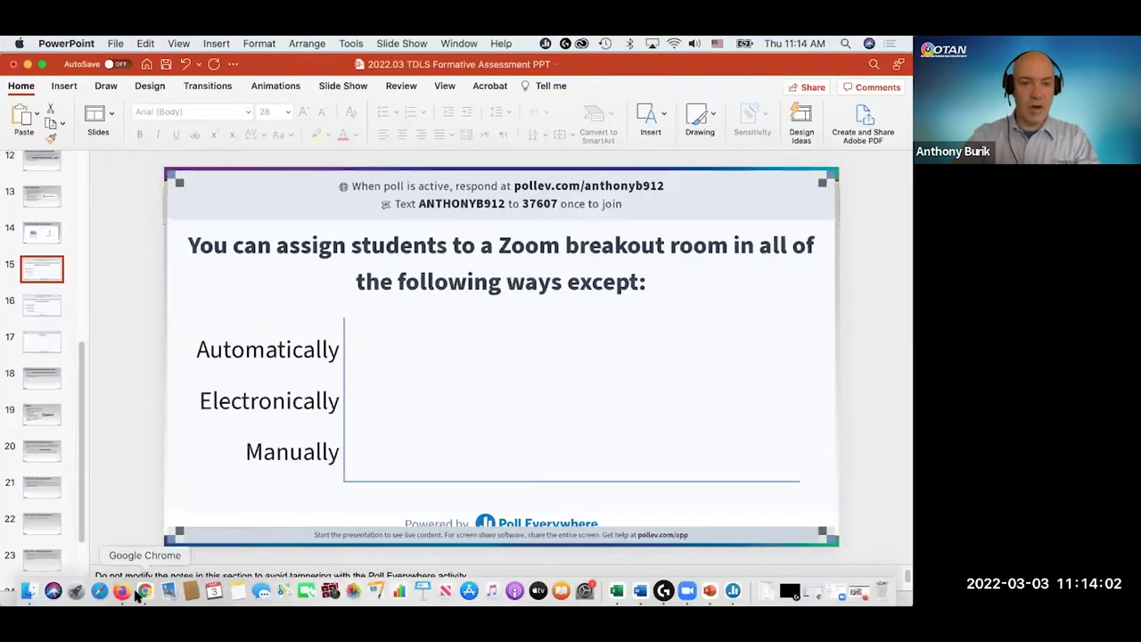
# - Activate poll 2/4 in Firefox and collect votes: Join This Room 2, Invite the Host 4, Ask for Help 6
pyautogui.click(123, 591)
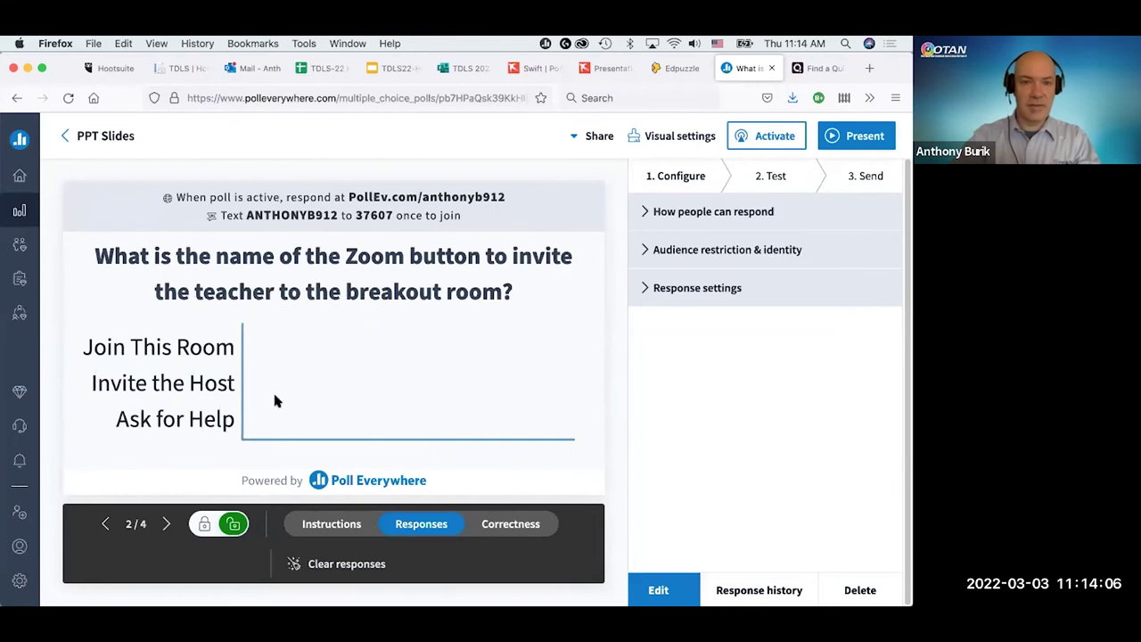
pyautogui.click(763, 135)
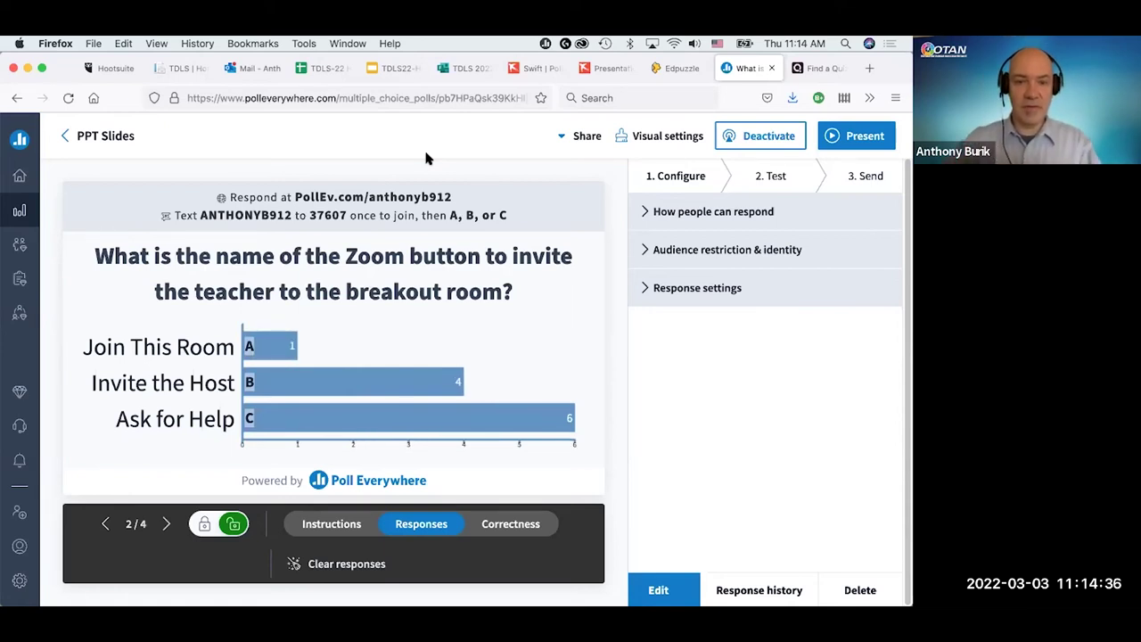
pyautogui.moveTo(663, 593)
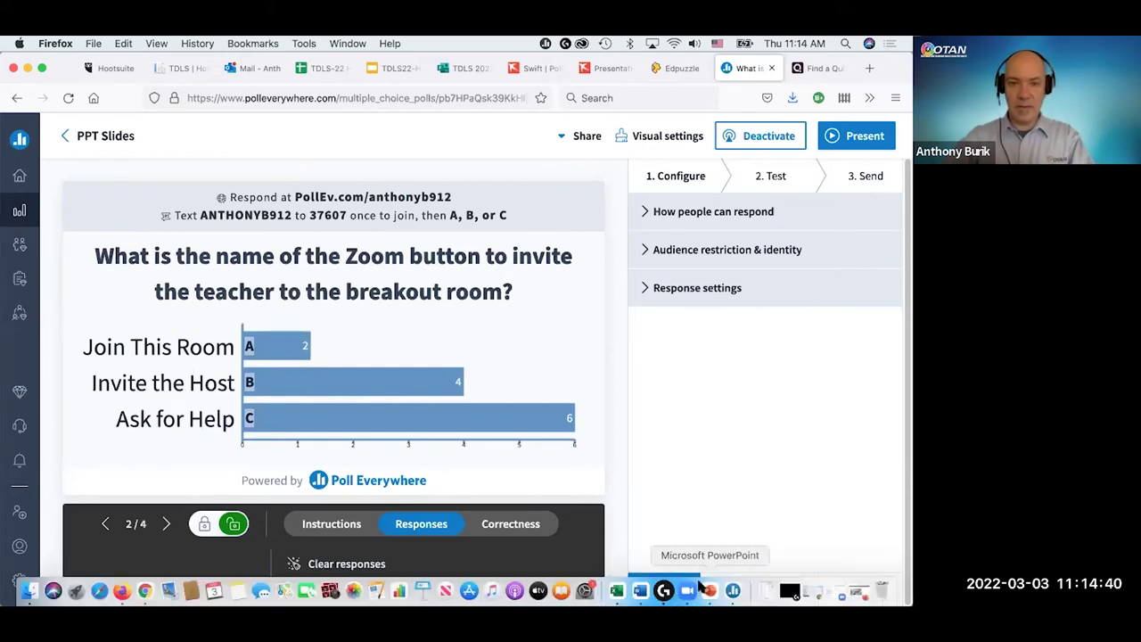
# - Return to PowerPoint slide 15, the embedded breakout-room poll with its empty chart
pyautogui.click(701, 587)
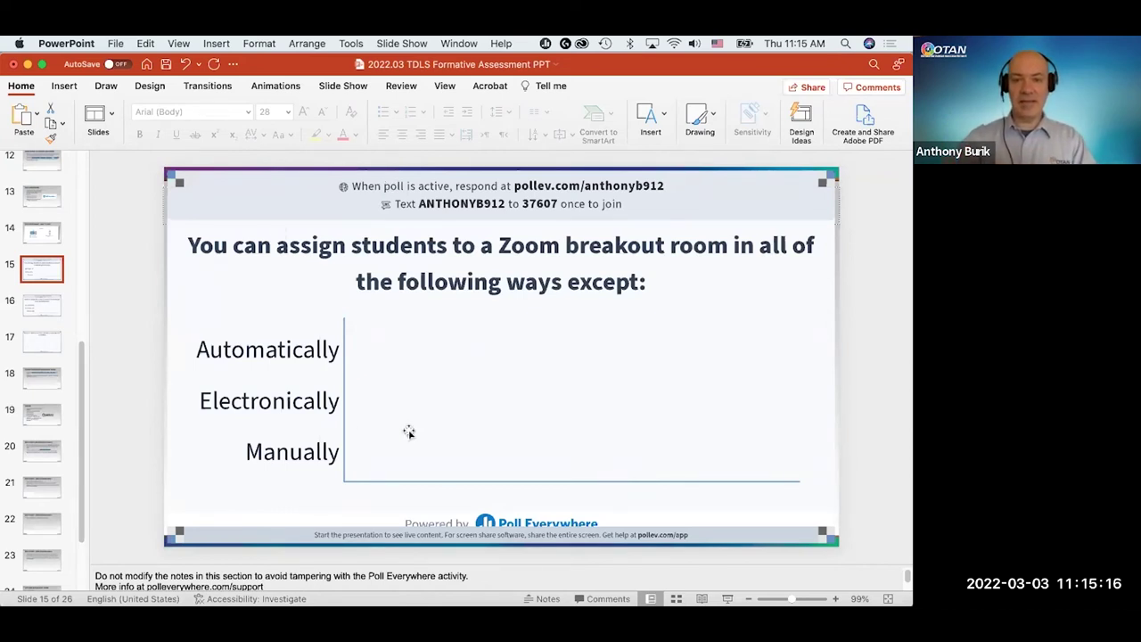
pyautogui.moveTo(663, 596)
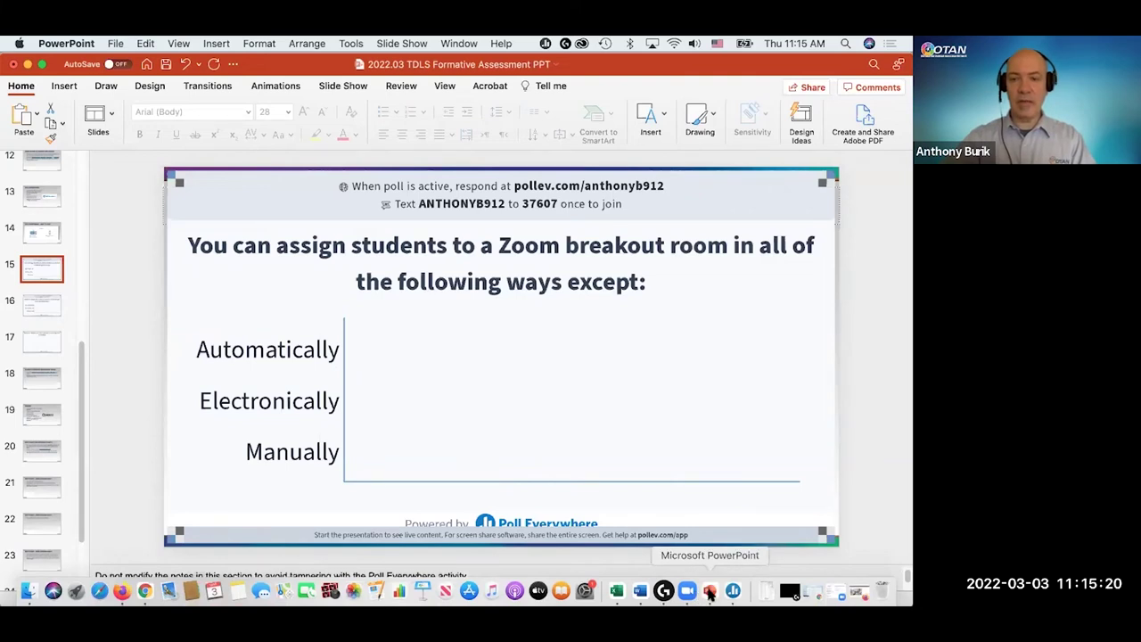
# - Advance to poll 3/4, 'How can you open a whiteboard in a Zoom room?', and activate it
pyautogui.click(122, 591)
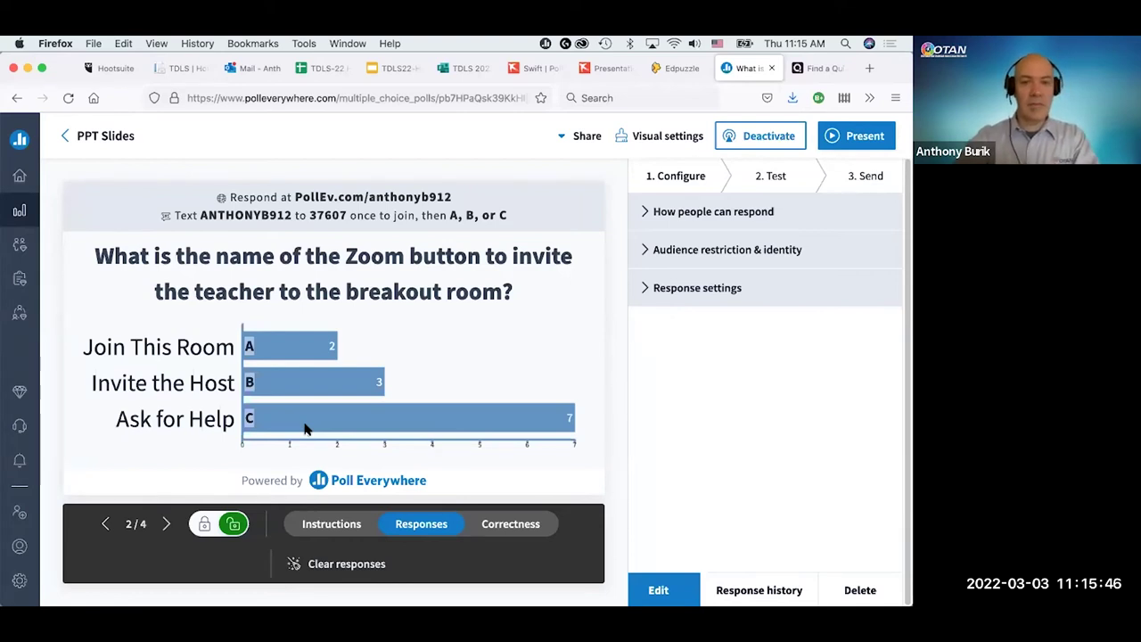
pyautogui.click(166, 525)
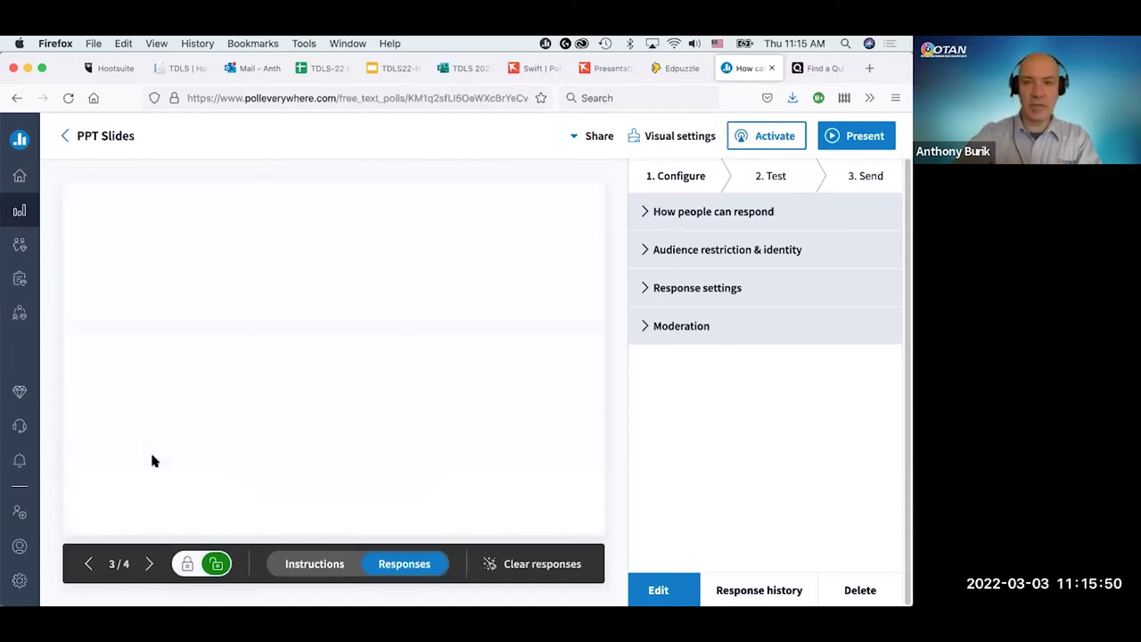
pyautogui.click(772, 138)
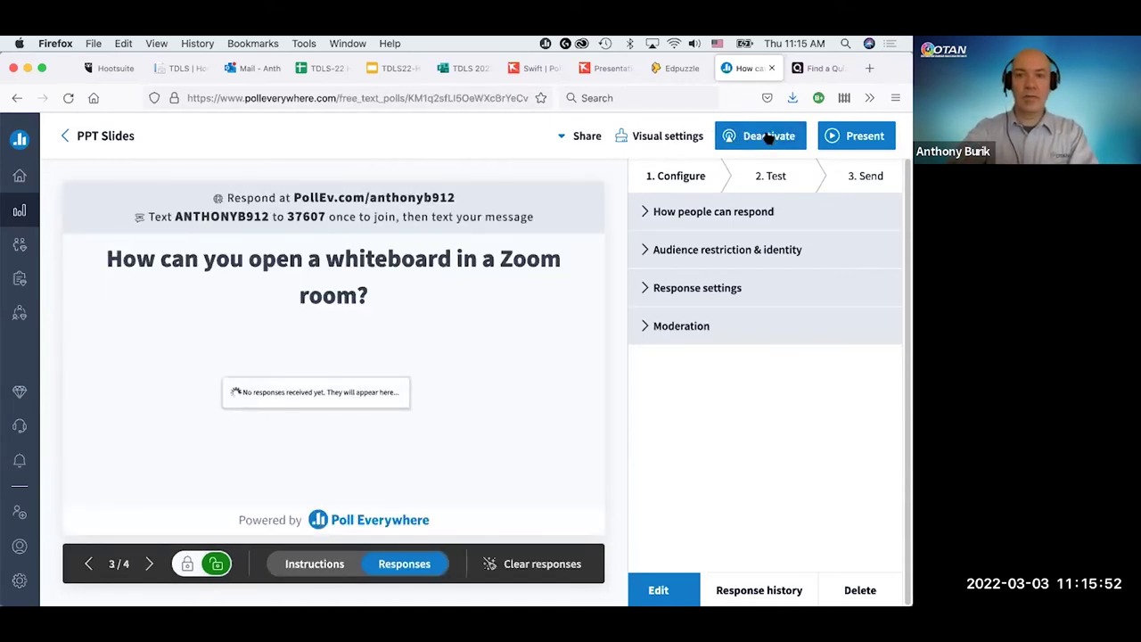